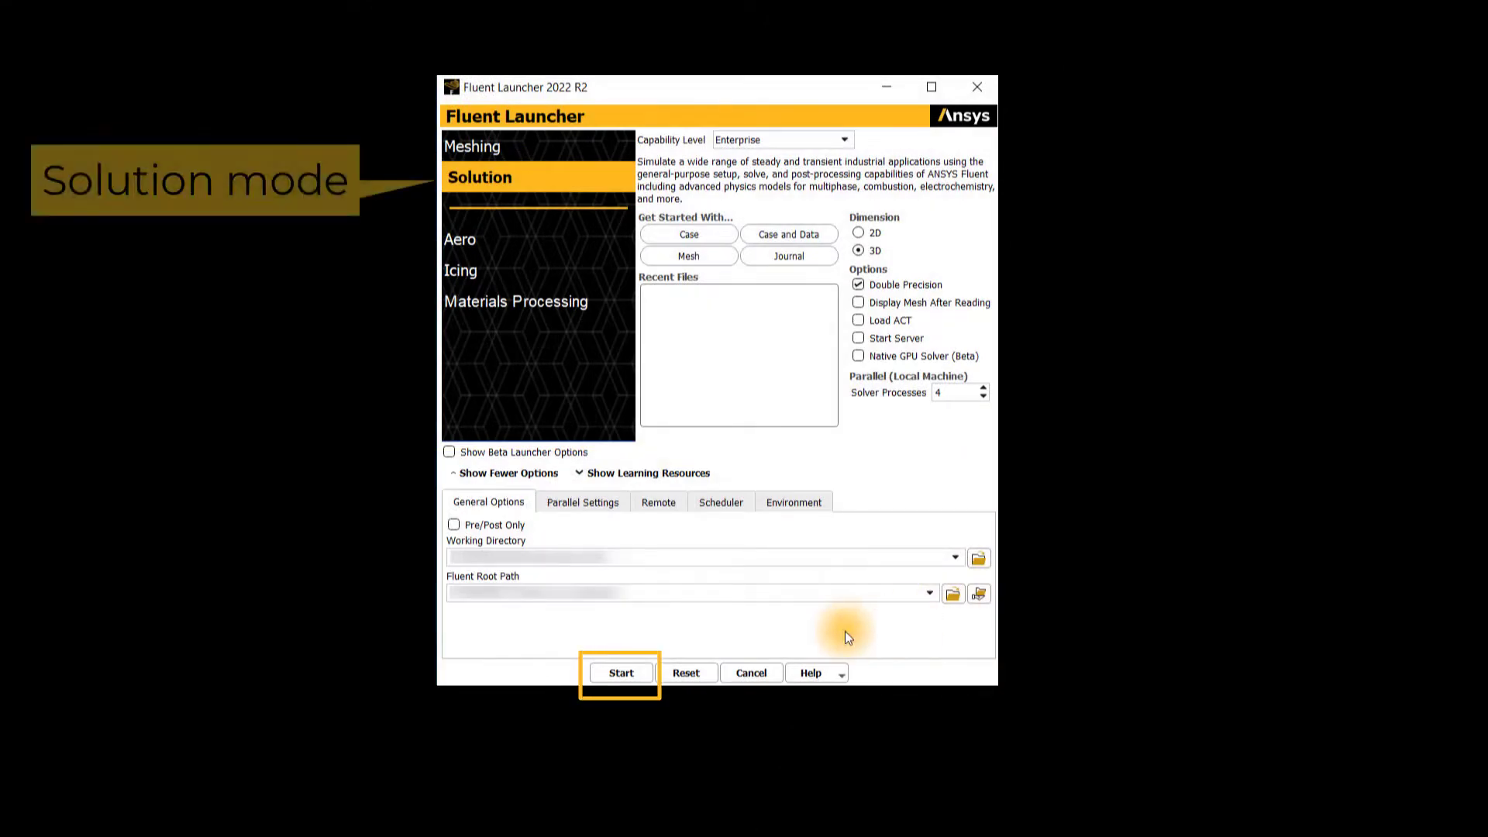
Launch the Fluent solver session and read in the manifold-volume-mesh.msh.gz mesh file.
click(621, 673)
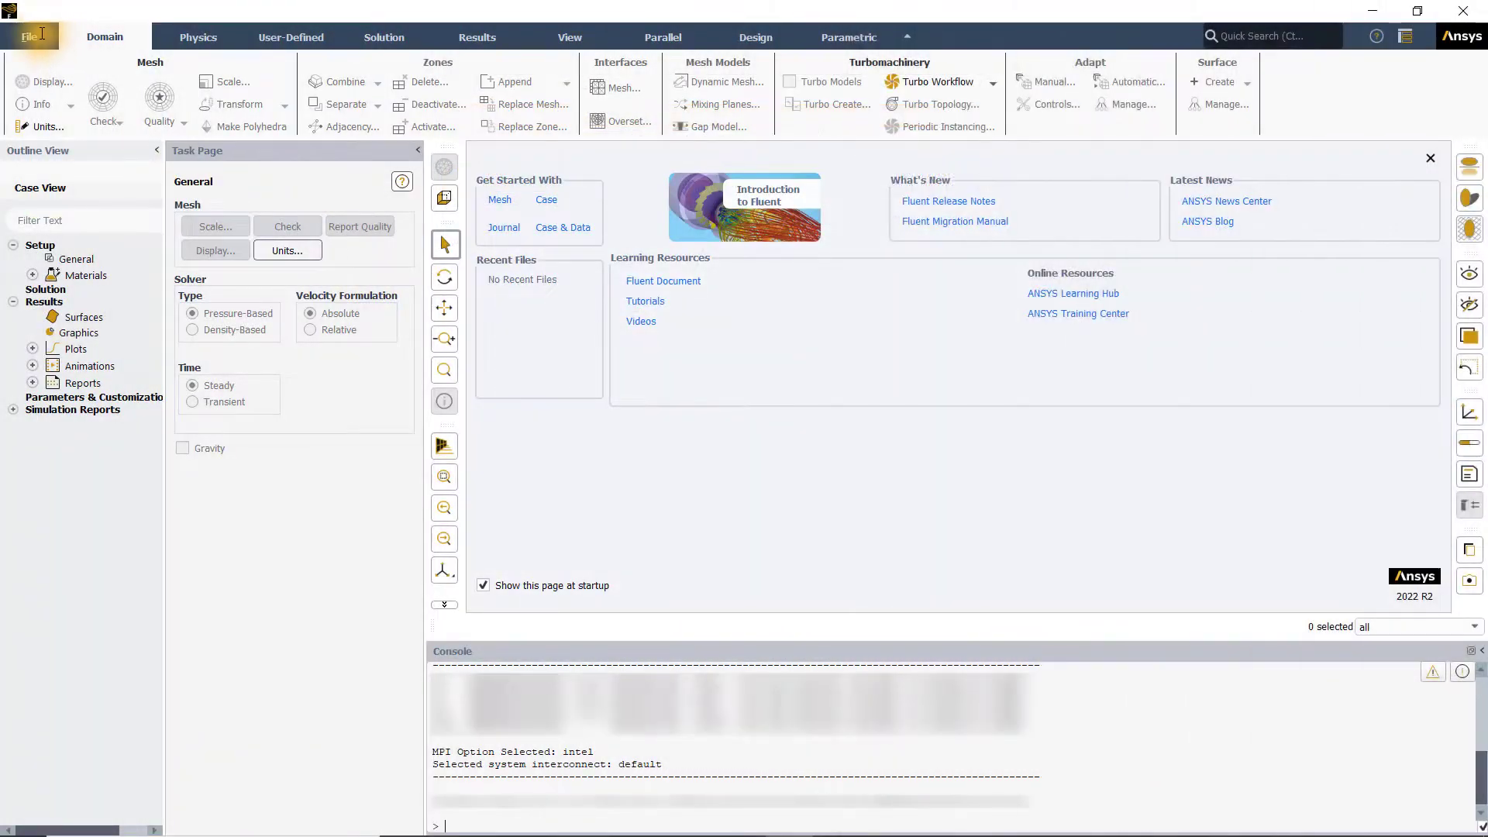
click(42, 33)
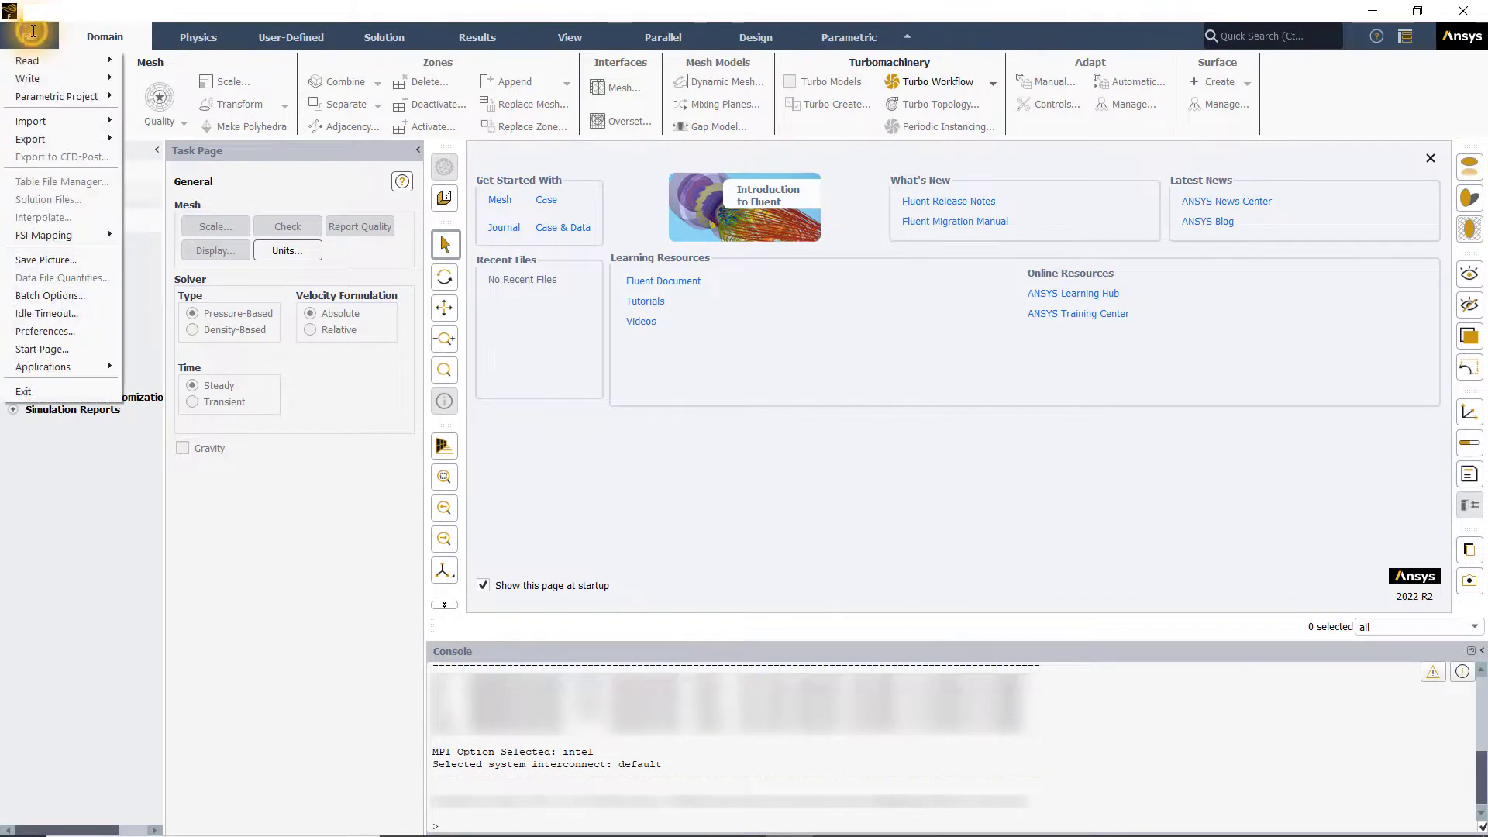
mouse_move(33, 60)
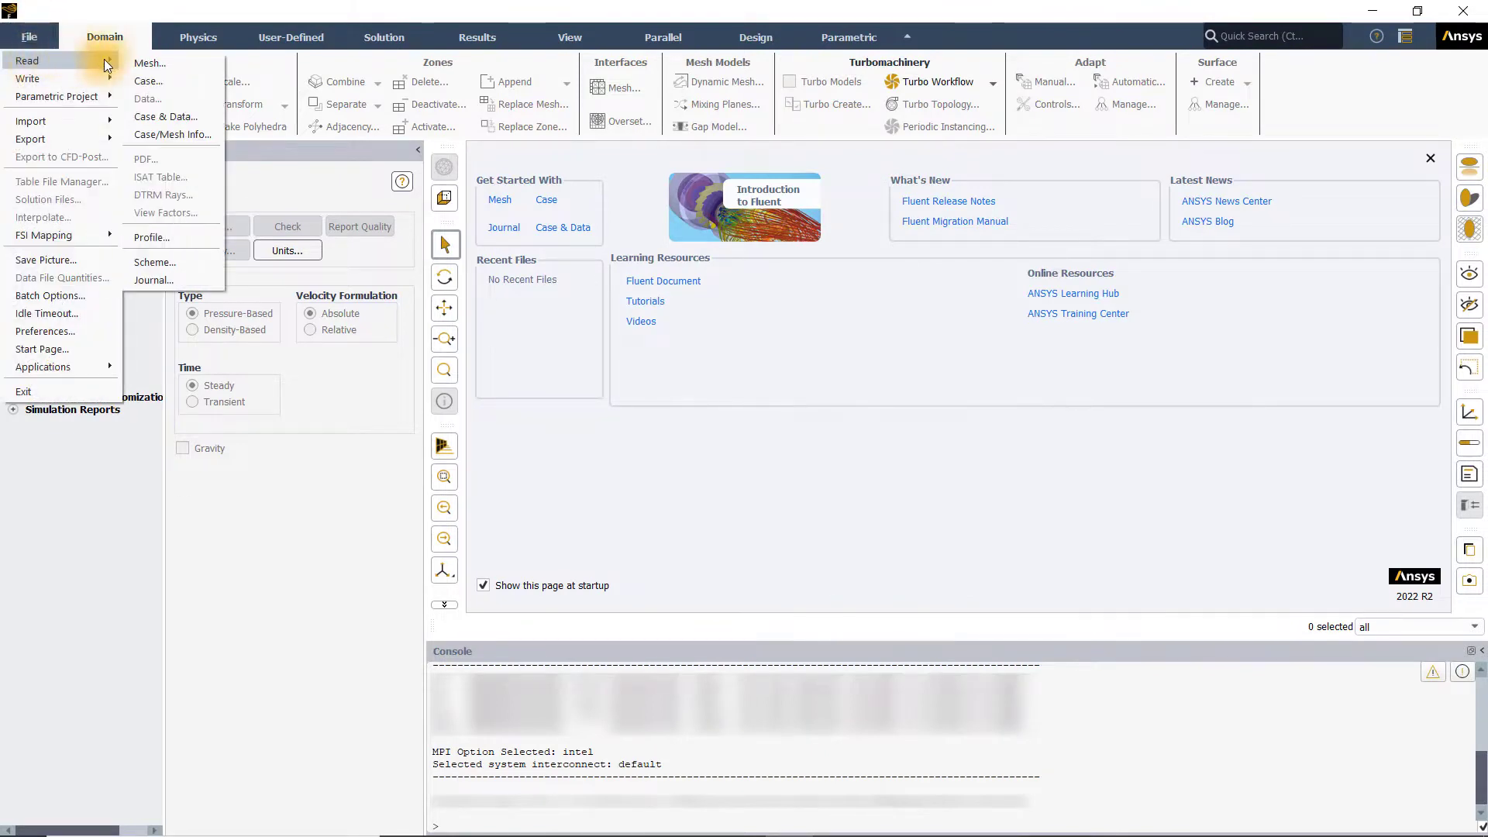
click(143, 62)
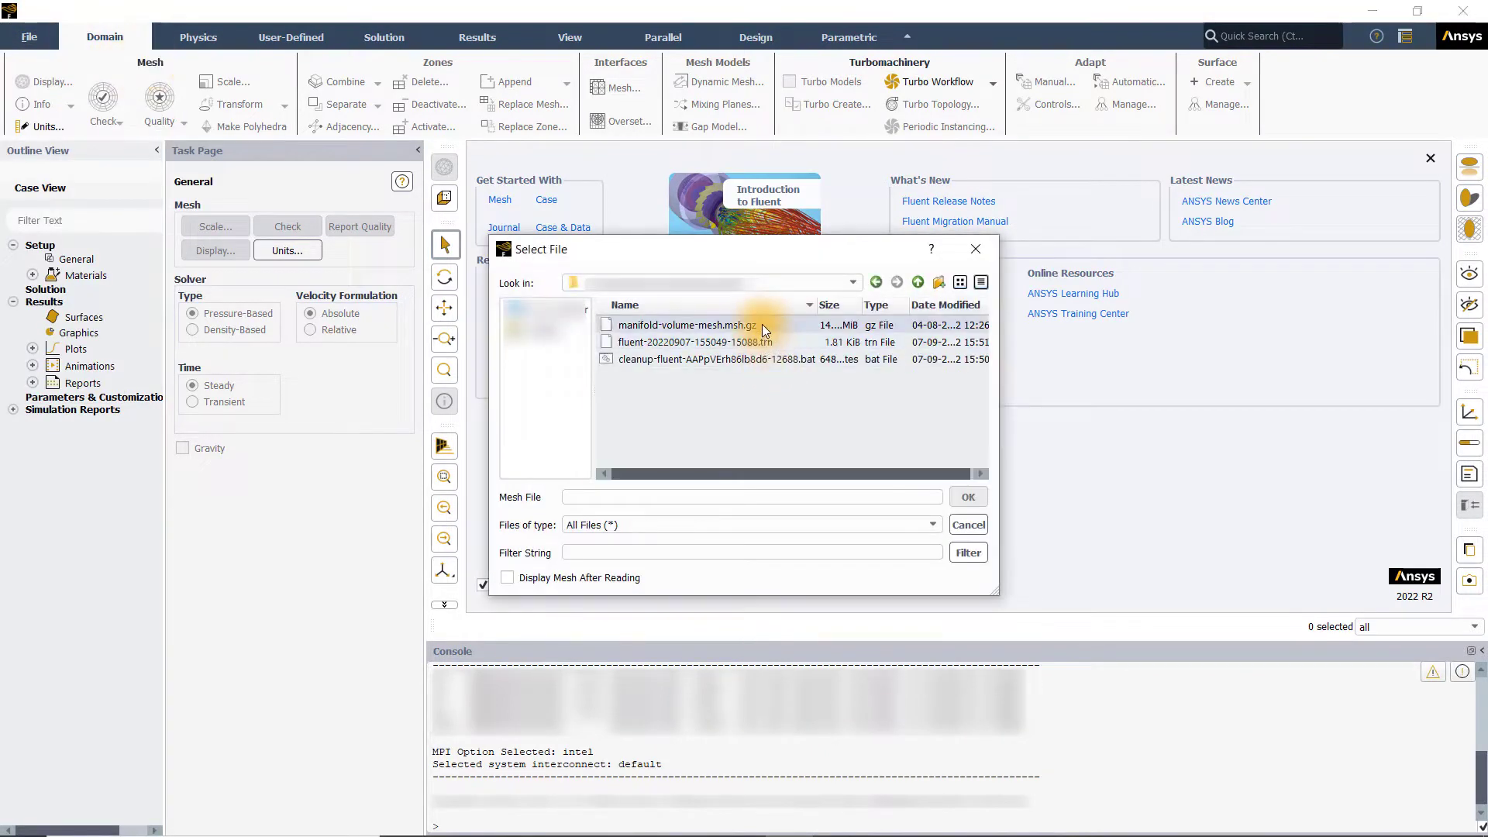
click(761, 324)
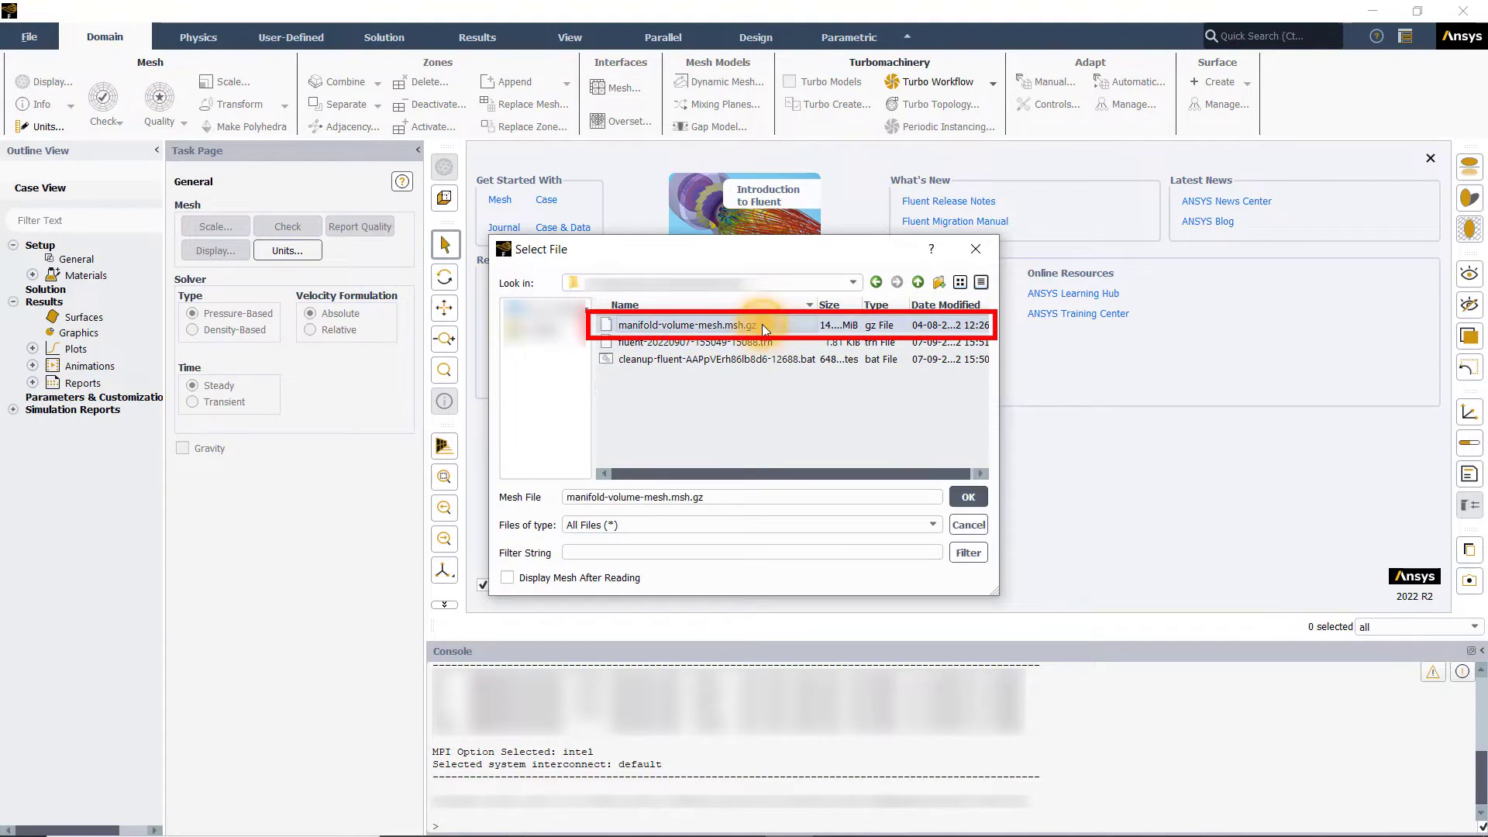
click(968, 496)
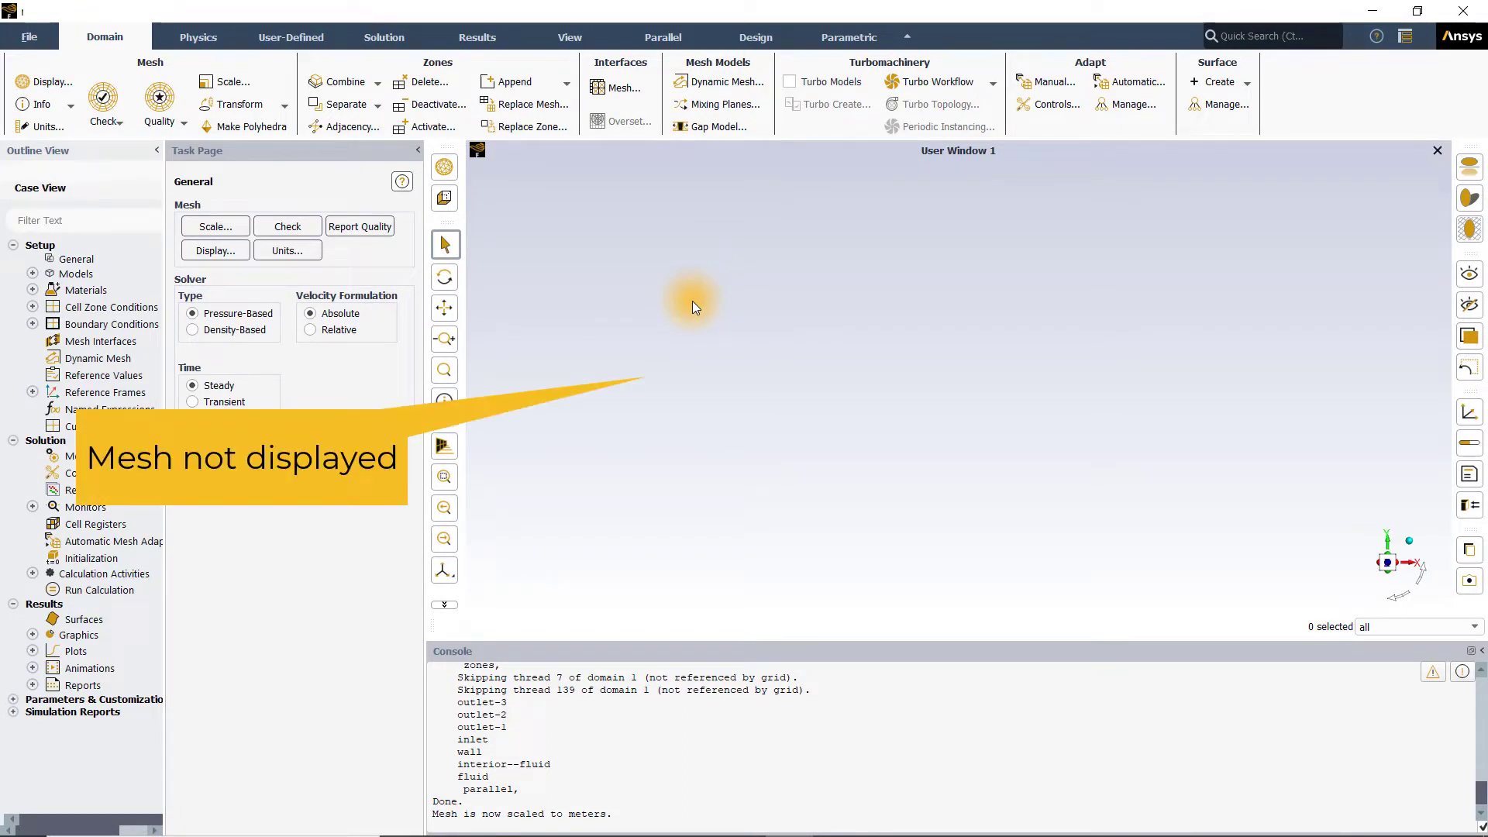
Open Mesh Display settings, then deselect and reselect all five surfaces.
click(40, 87)
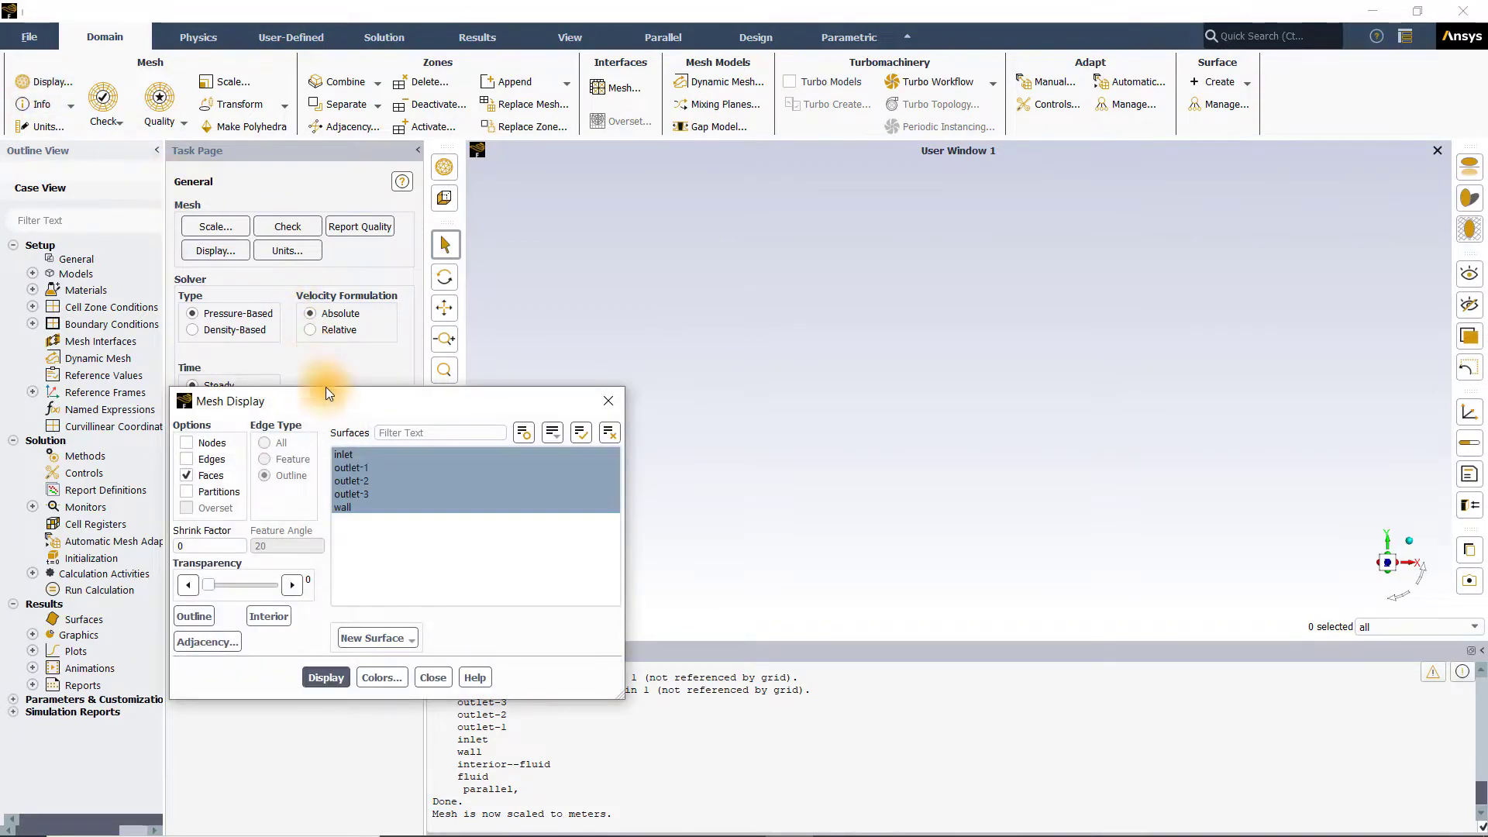
drag(398, 388, 654, 248)
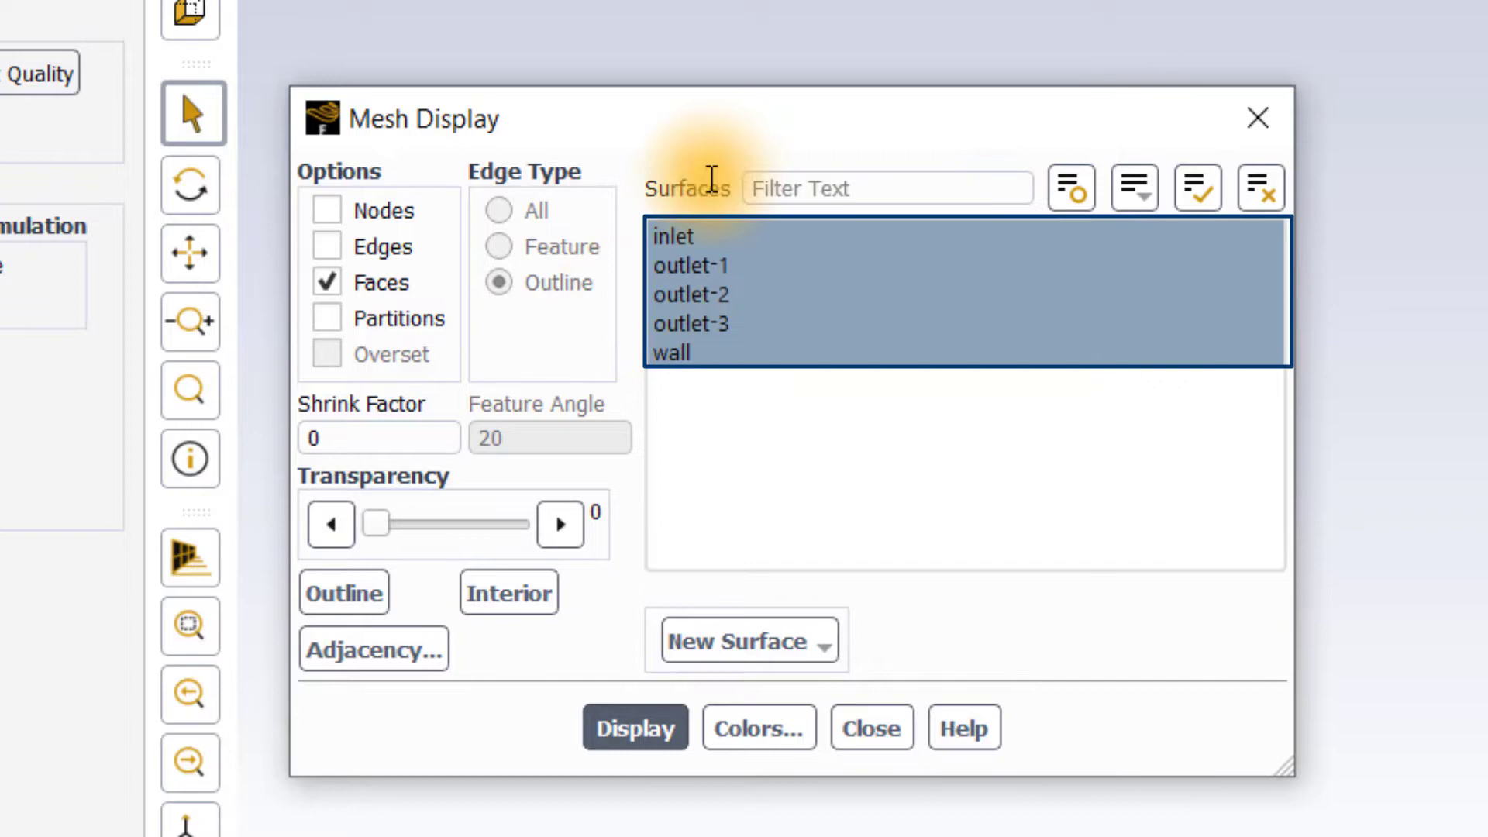
click(1263, 188)
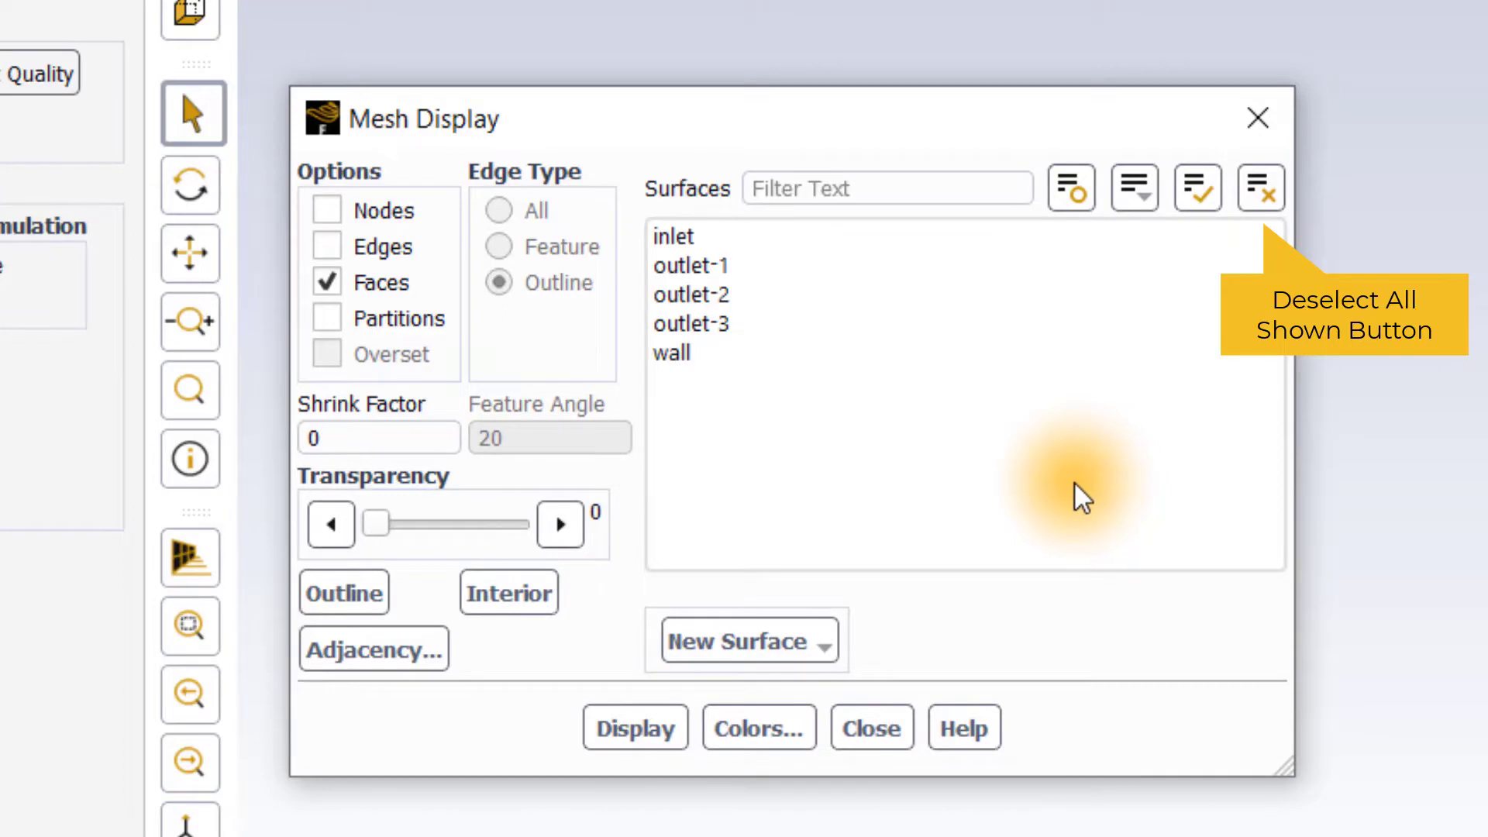
click(1209, 192)
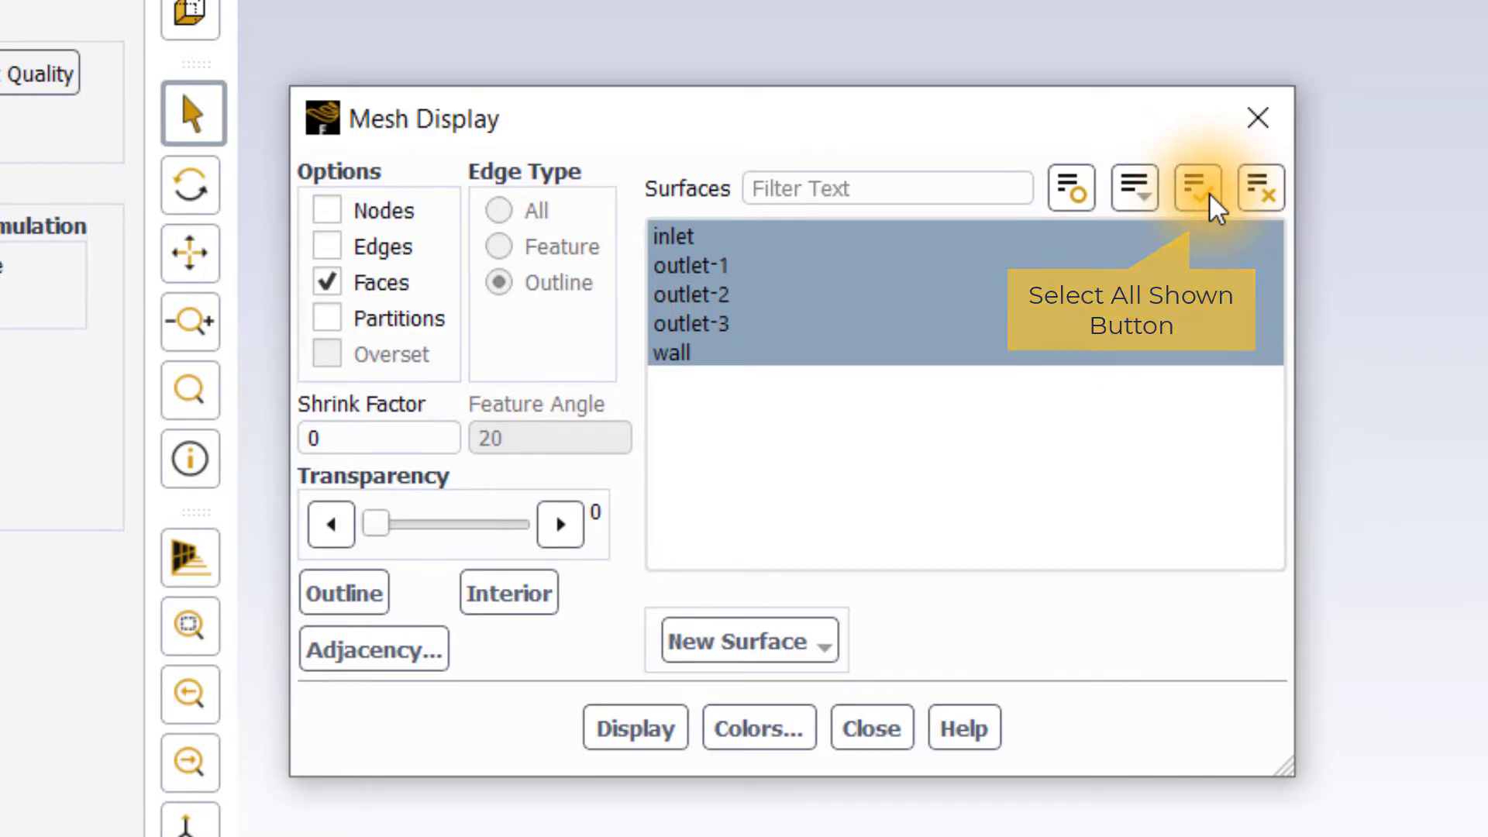
Group the surface tree by surface type into Inlet, Outlet and Wall.
click(1142, 194)
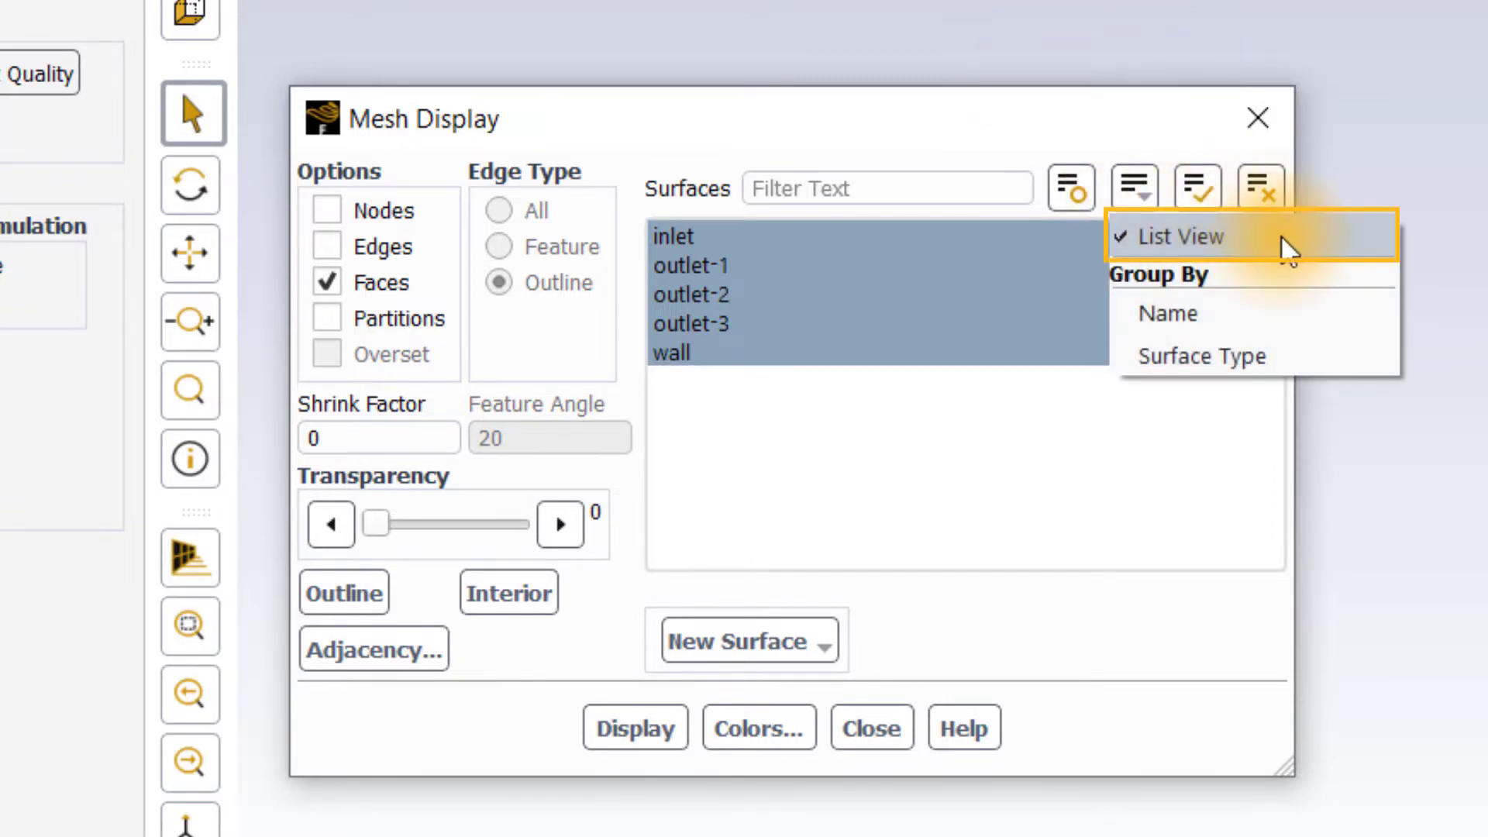
click(1278, 311)
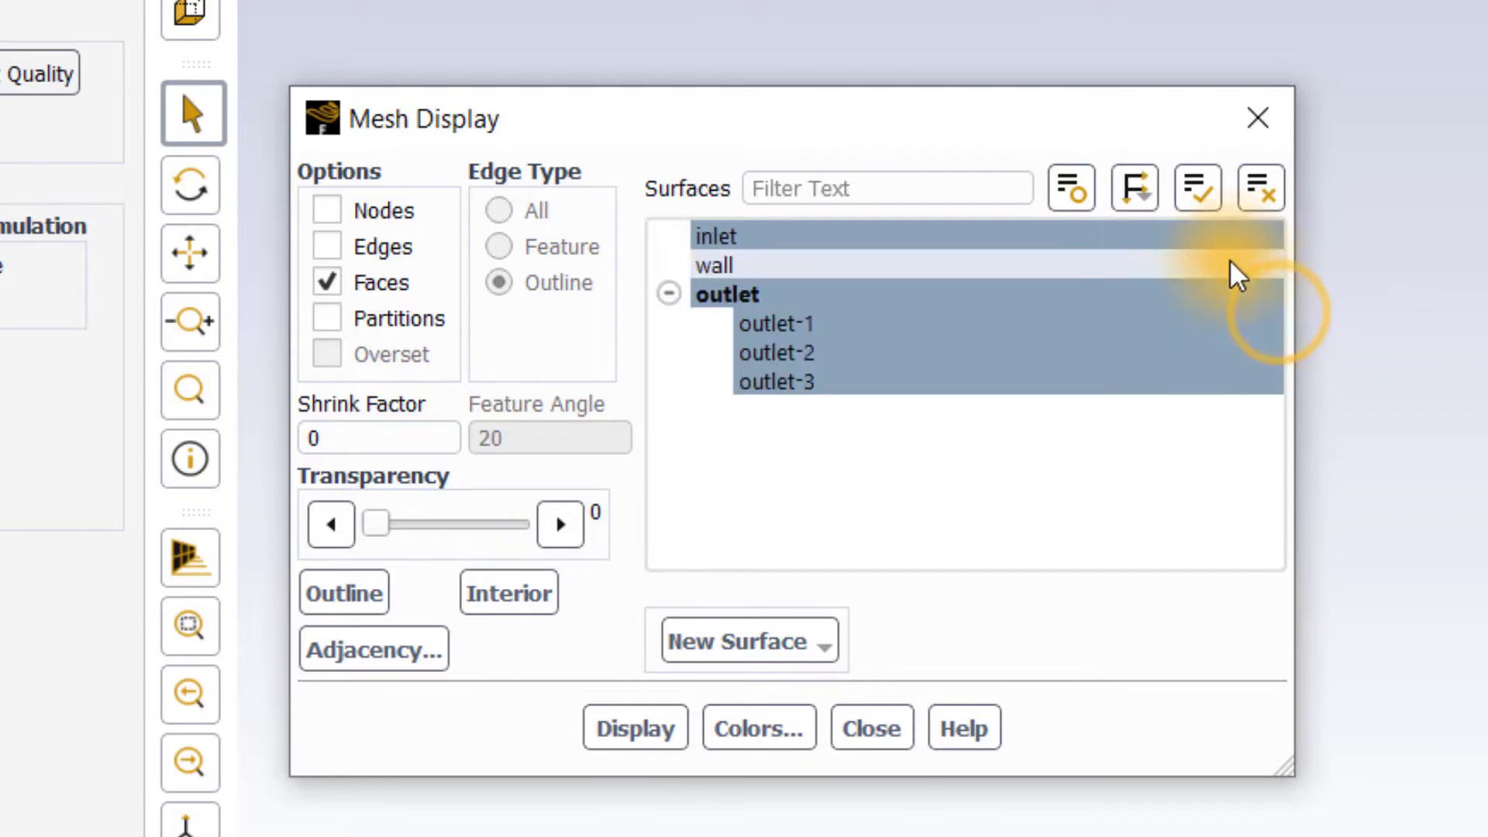
click(1149, 189)
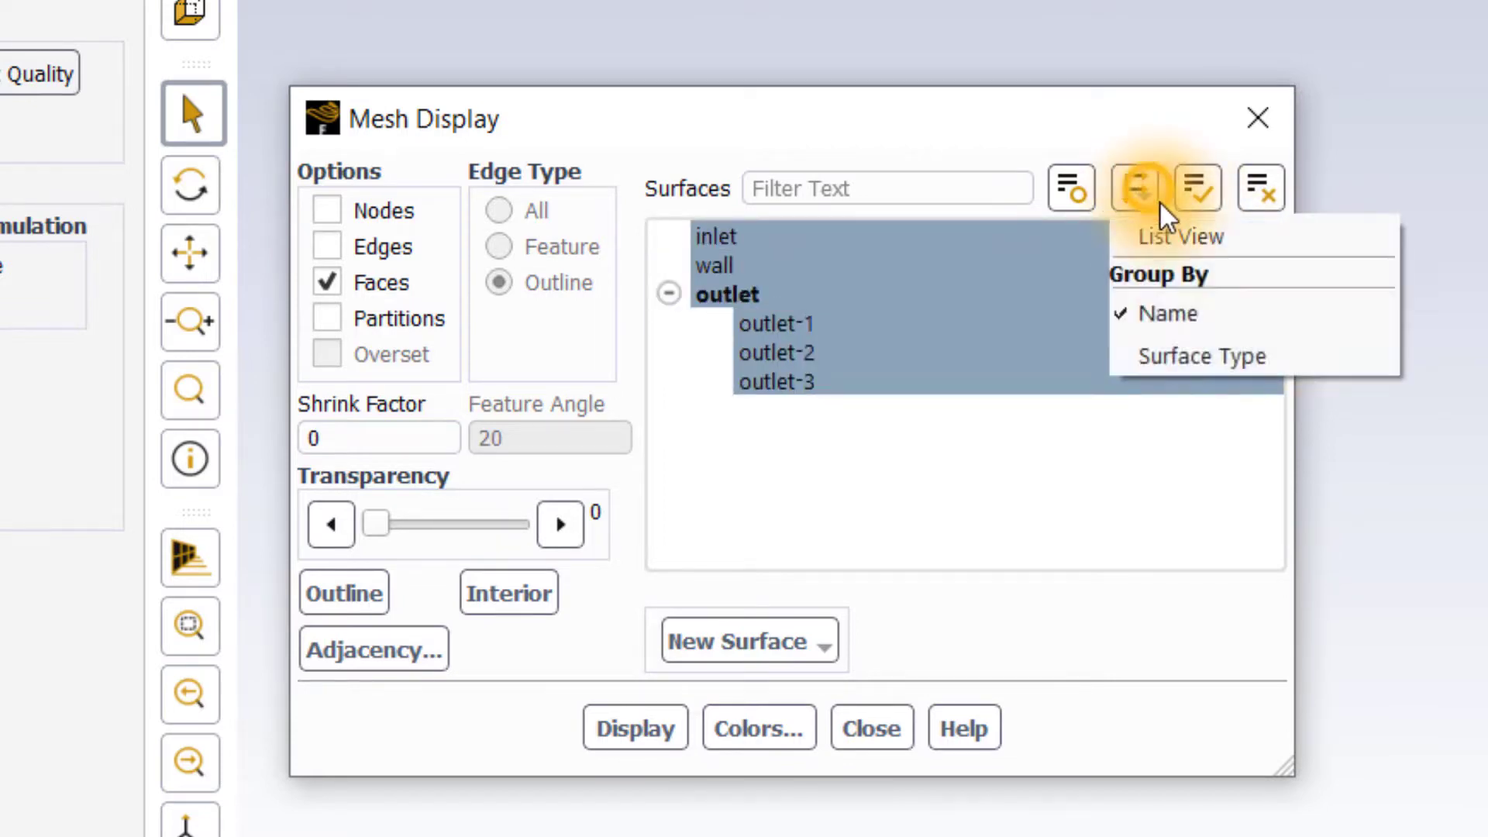
click(1203, 353)
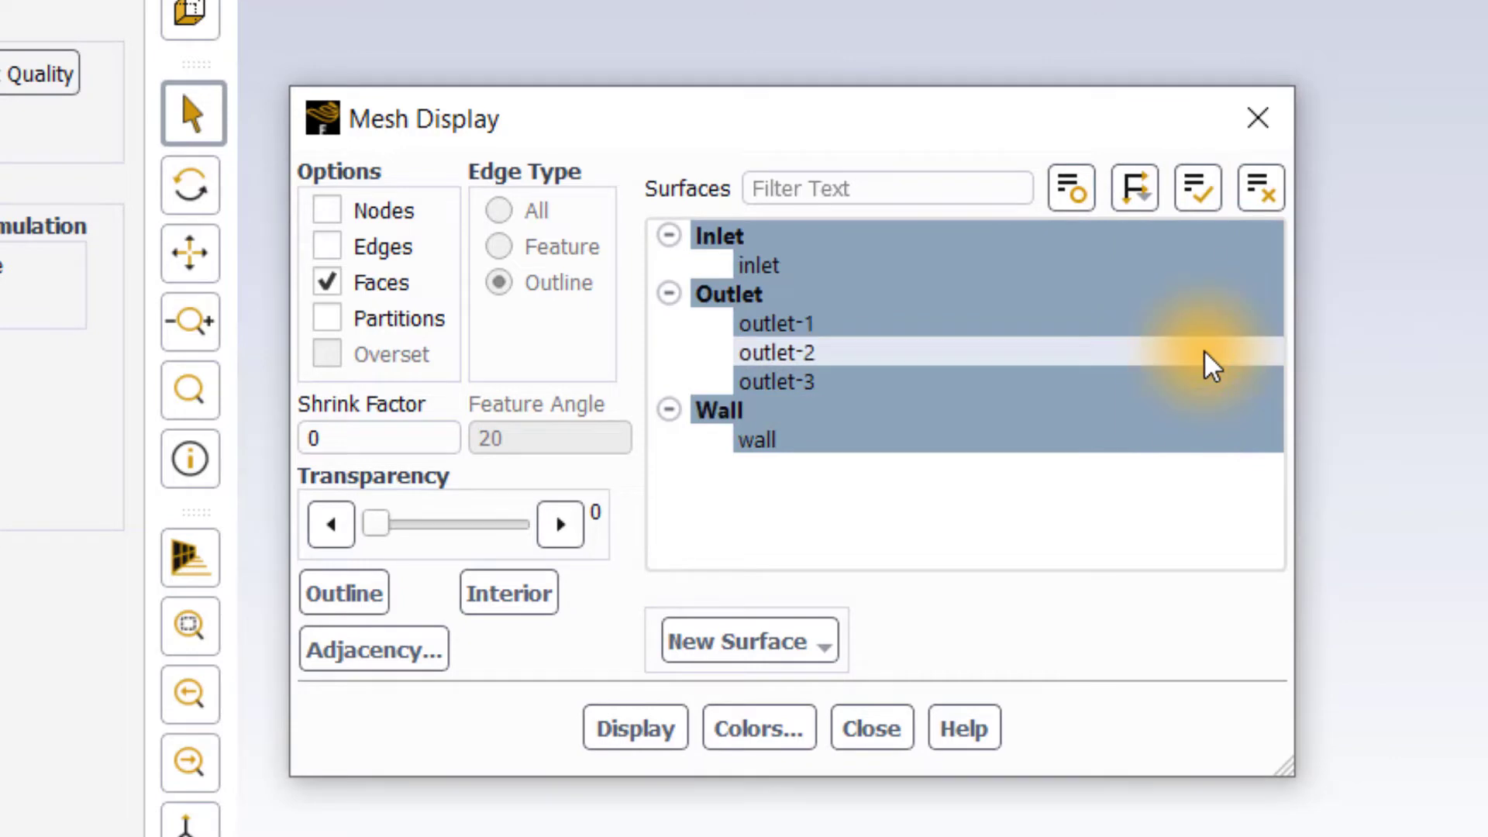
Return the surfaces to a flat list and leave only wall selected.
click(1136, 189)
click(1150, 230)
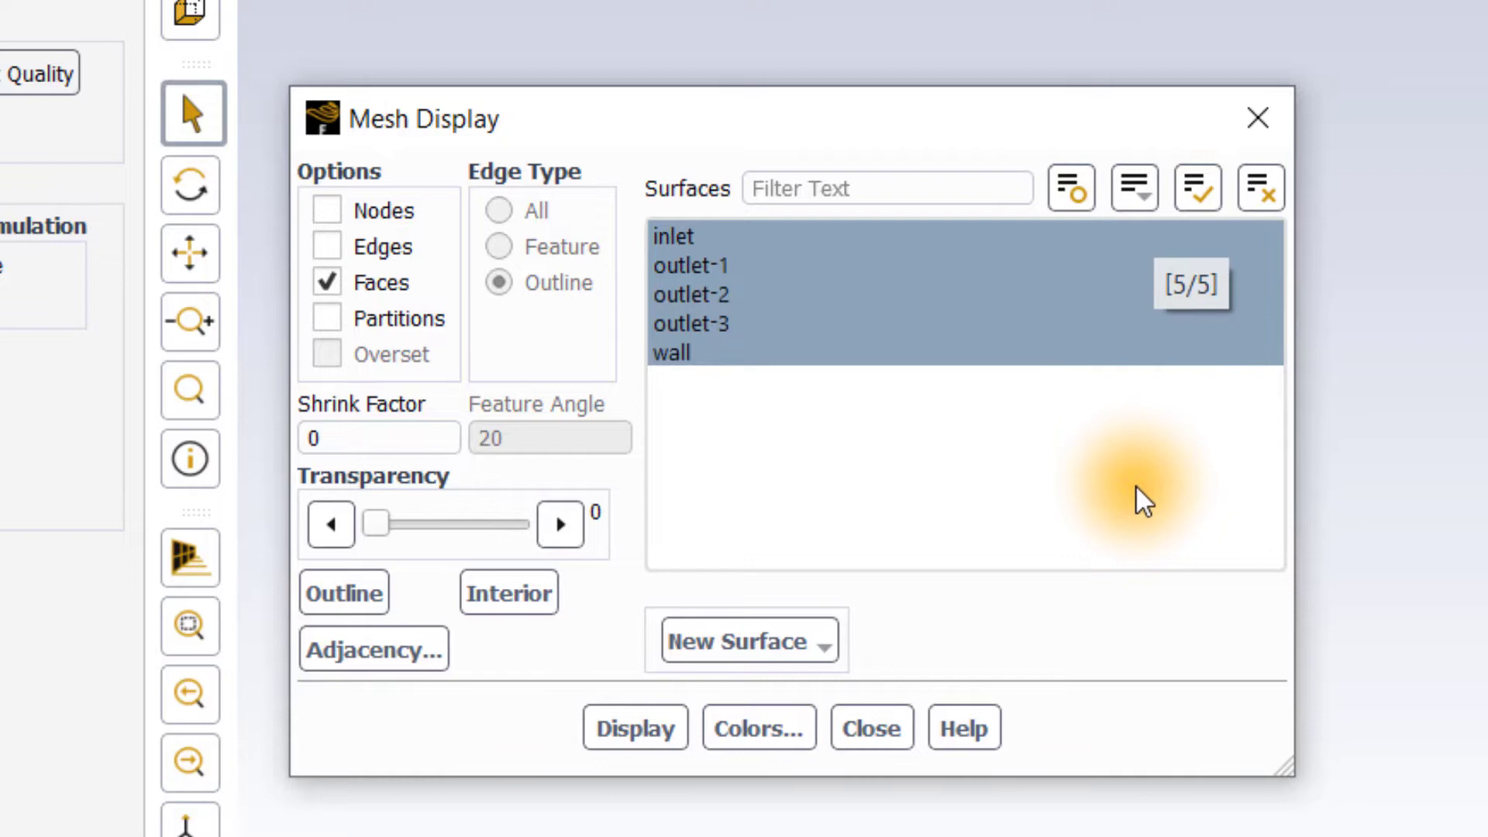
click(1260, 190)
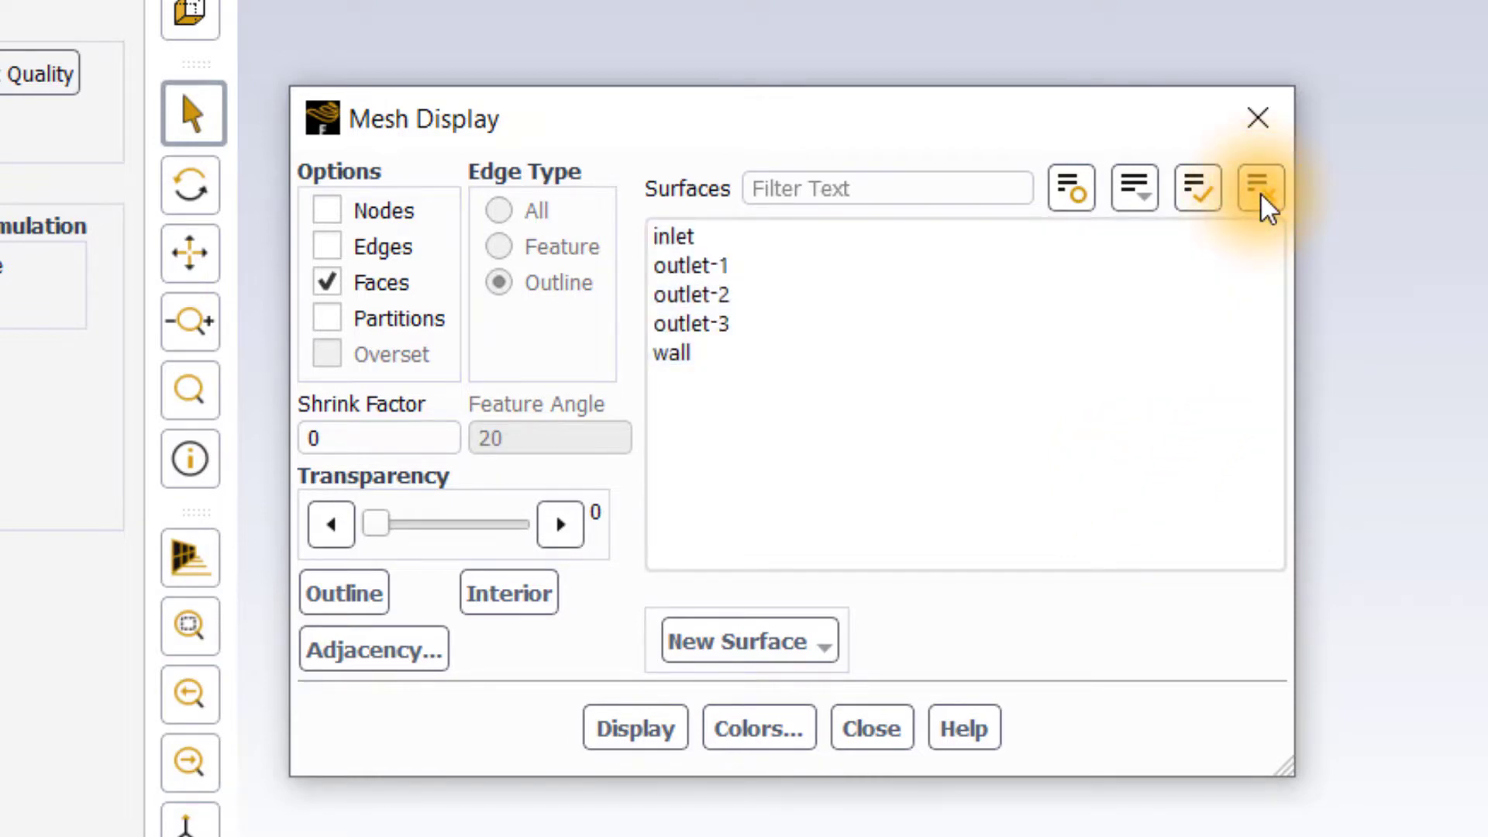
click(984, 353)
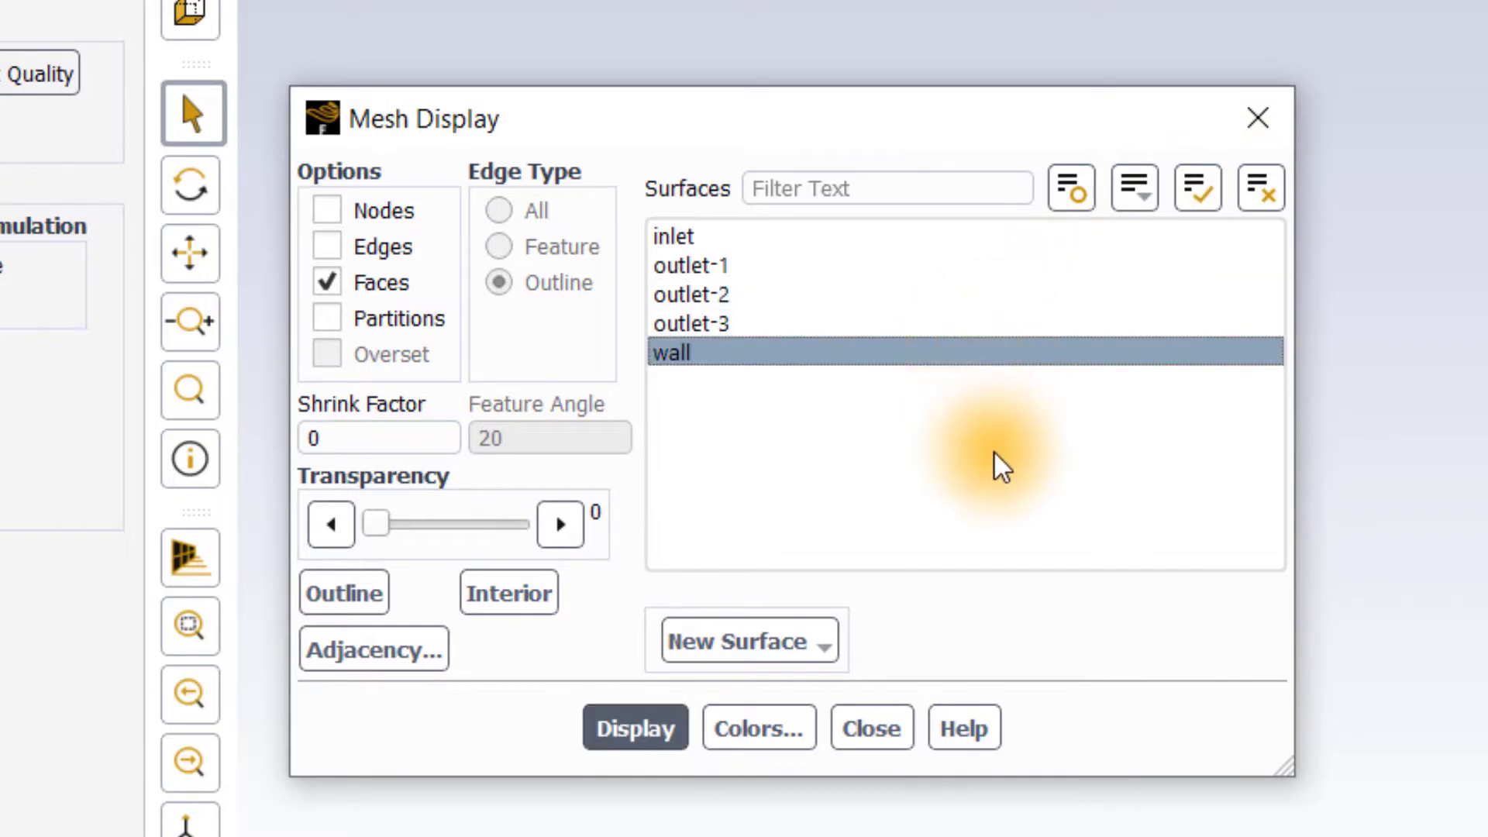
shift+click(887, 294)
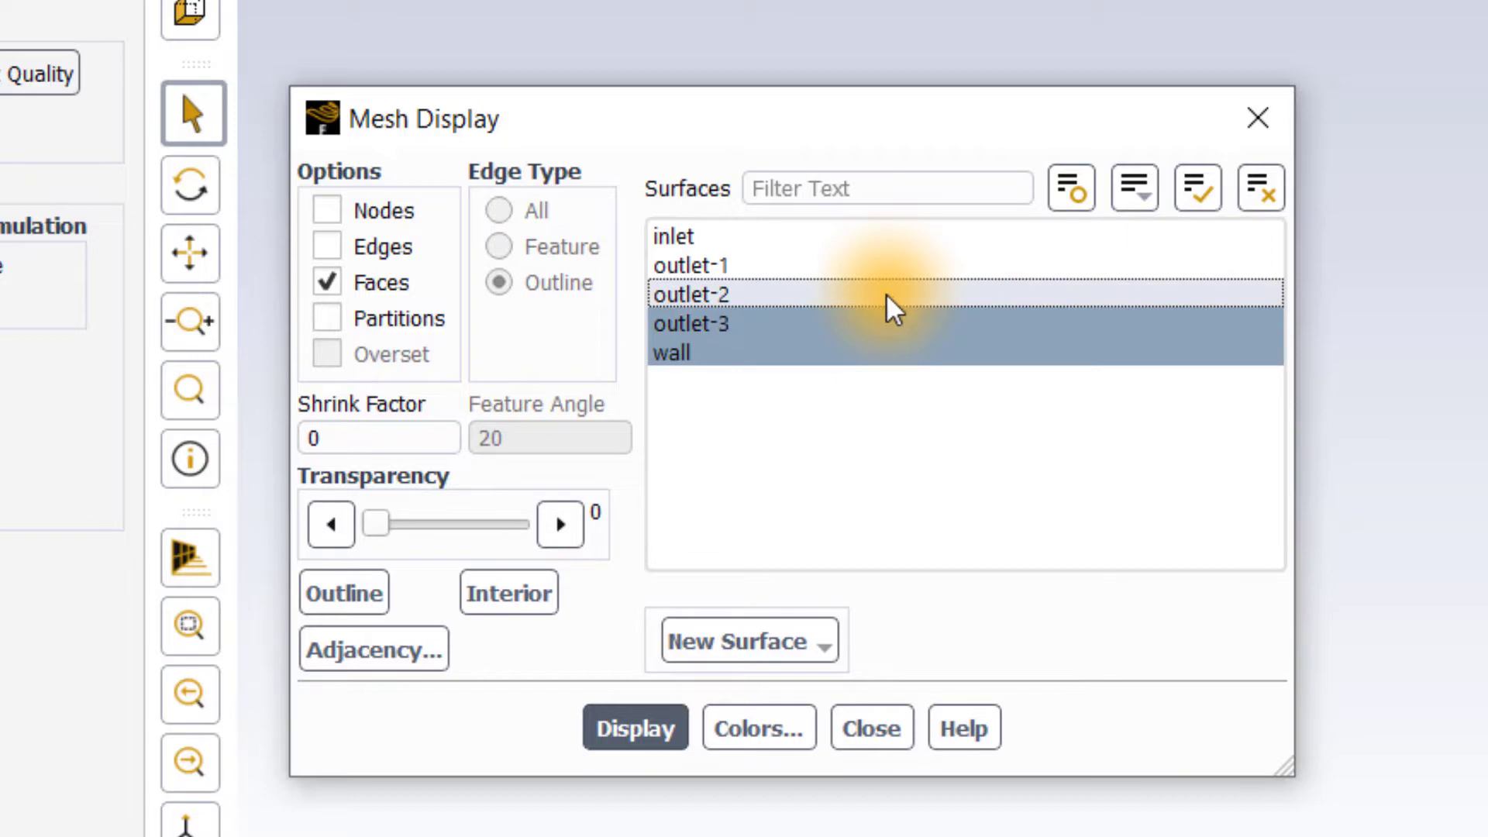
ctrl+click(979, 297)
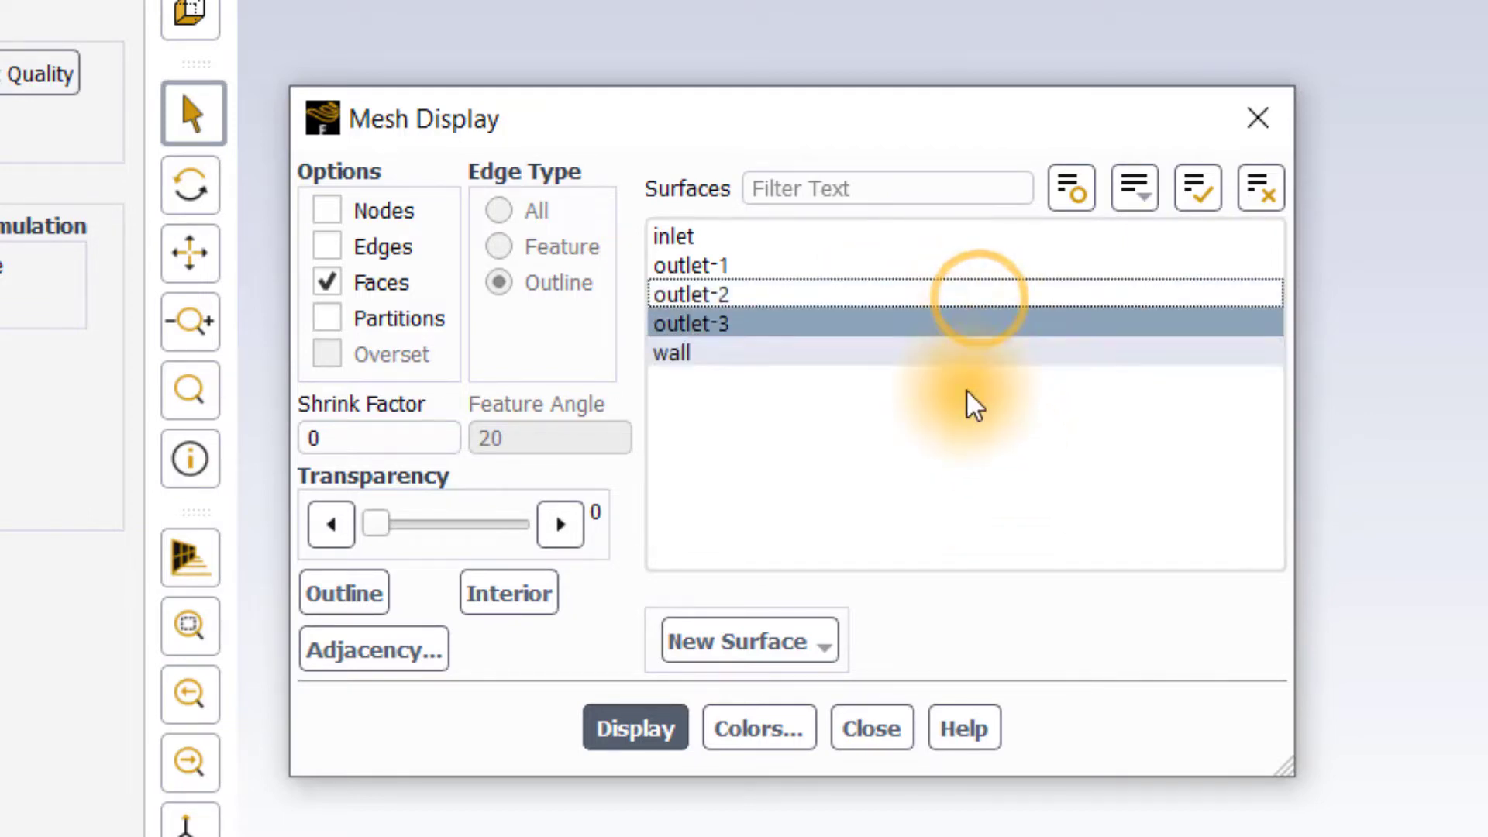
ctrl+click(969, 319)
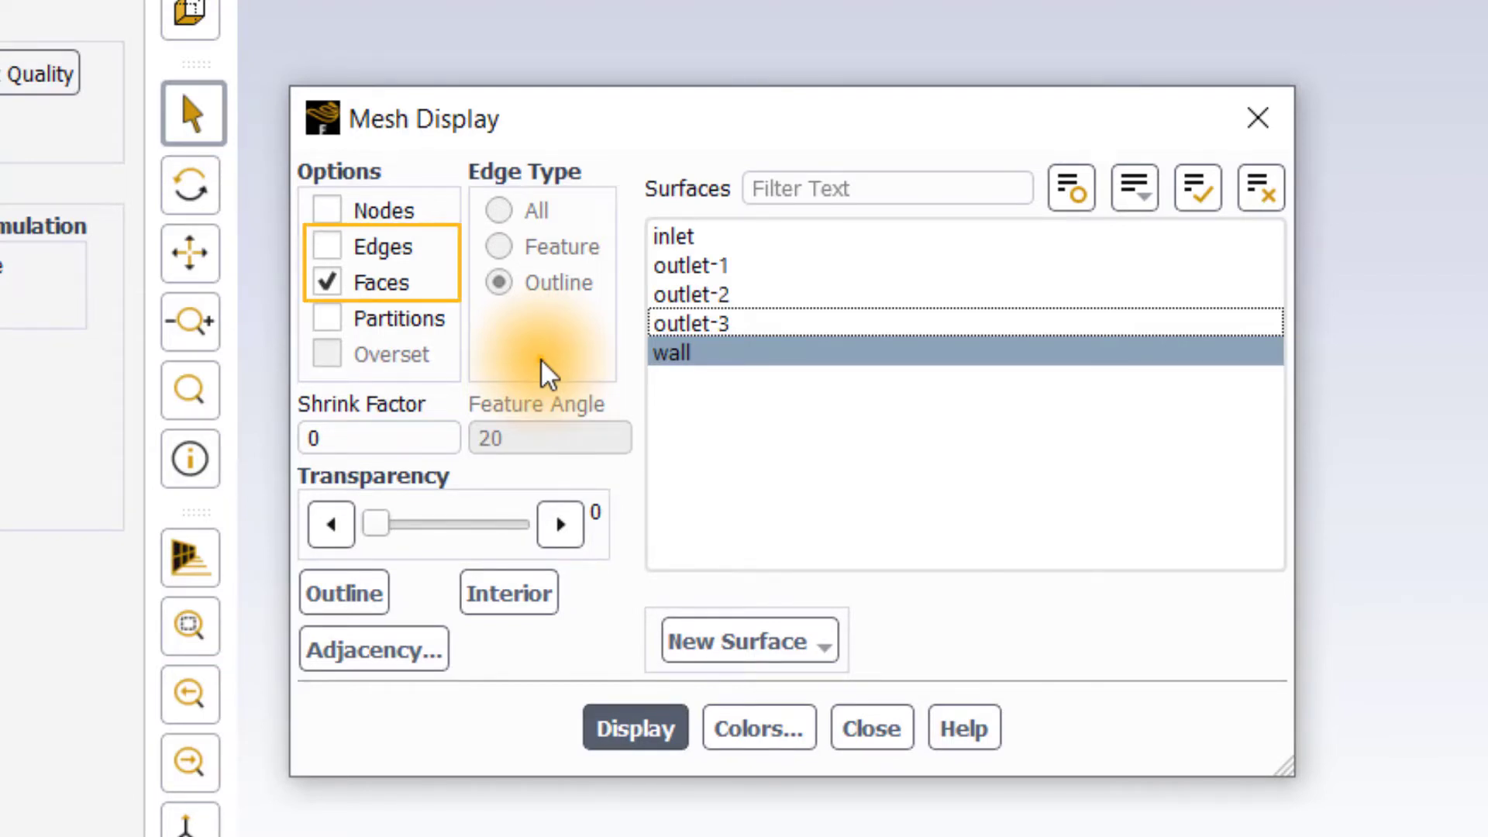
click(324, 209)
click(326, 246)
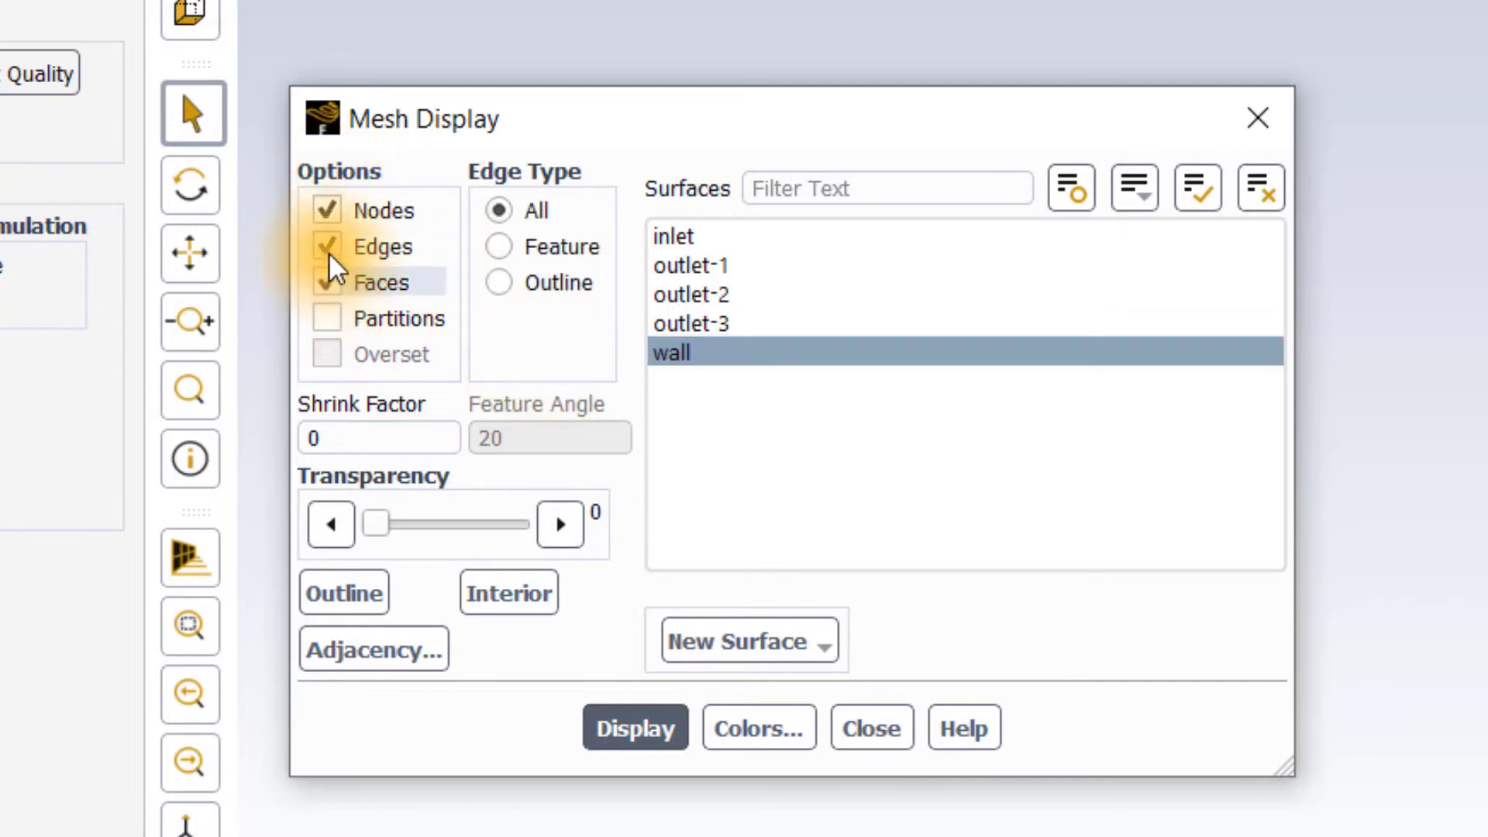
click(327, 247)
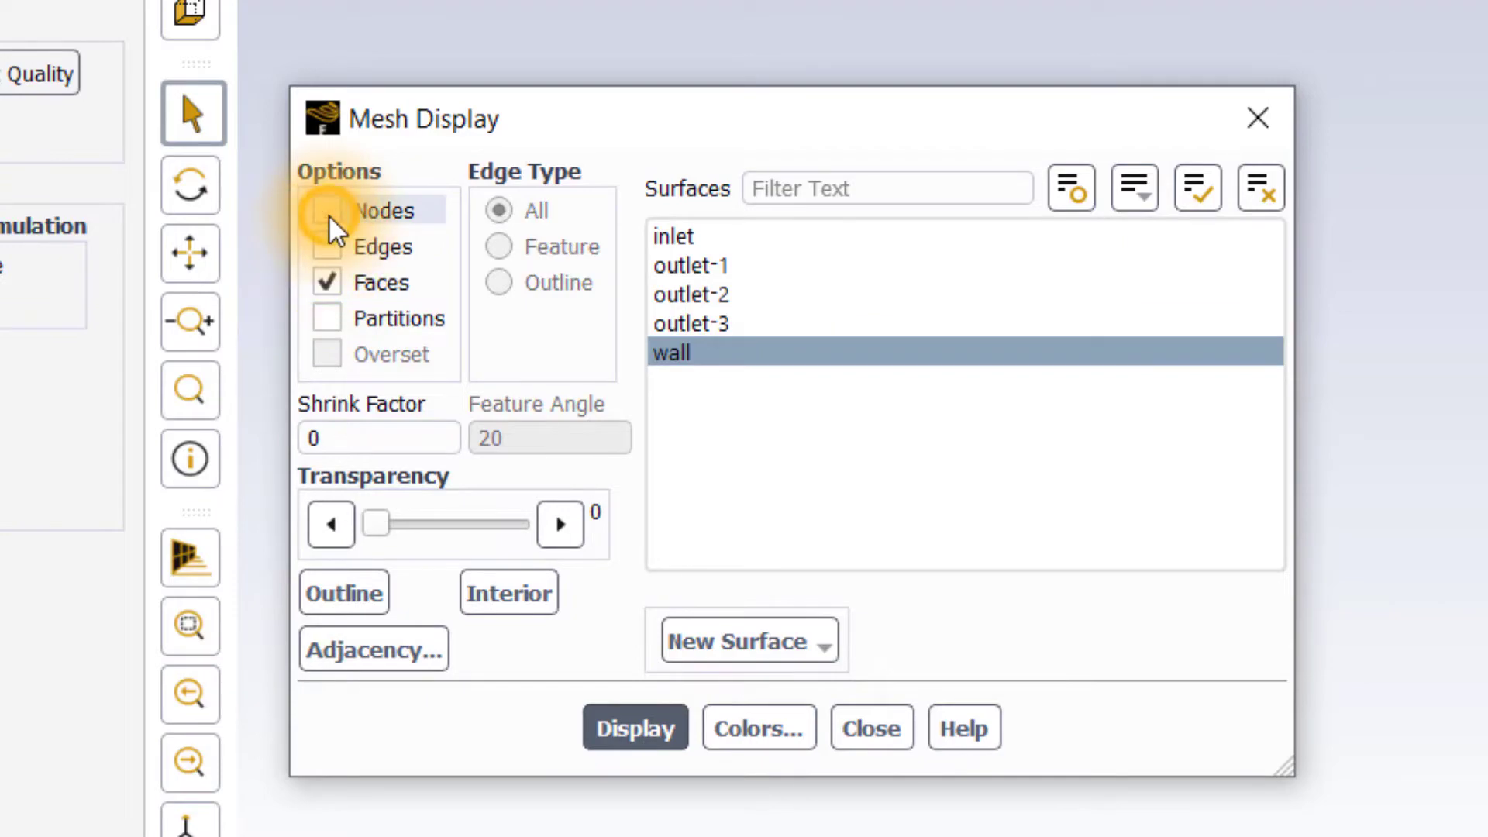
click(329, 215)
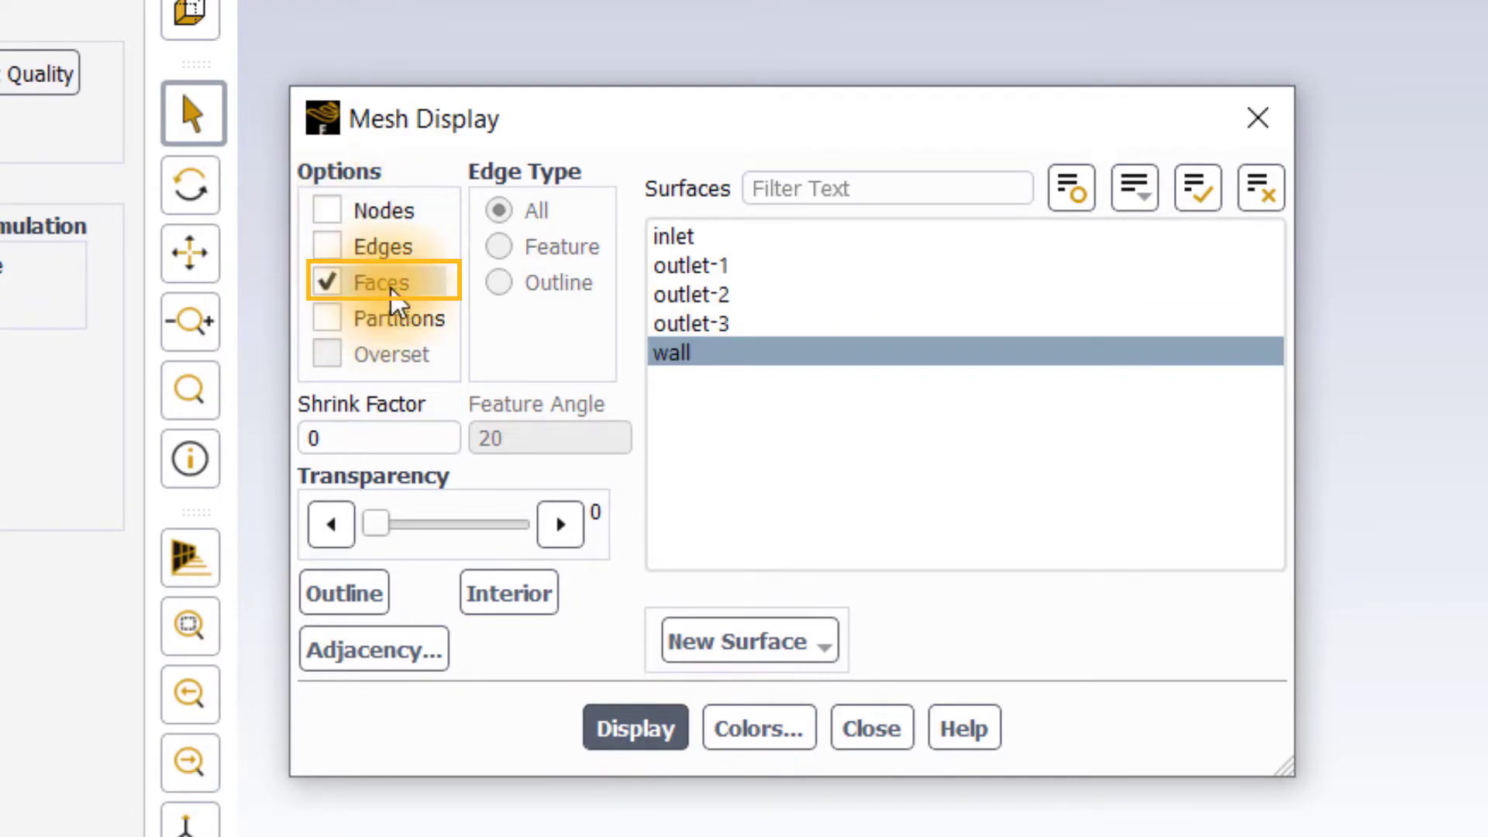
Draw the wall surface, then switch the display options from Faces to Edges.
click(634, 730)
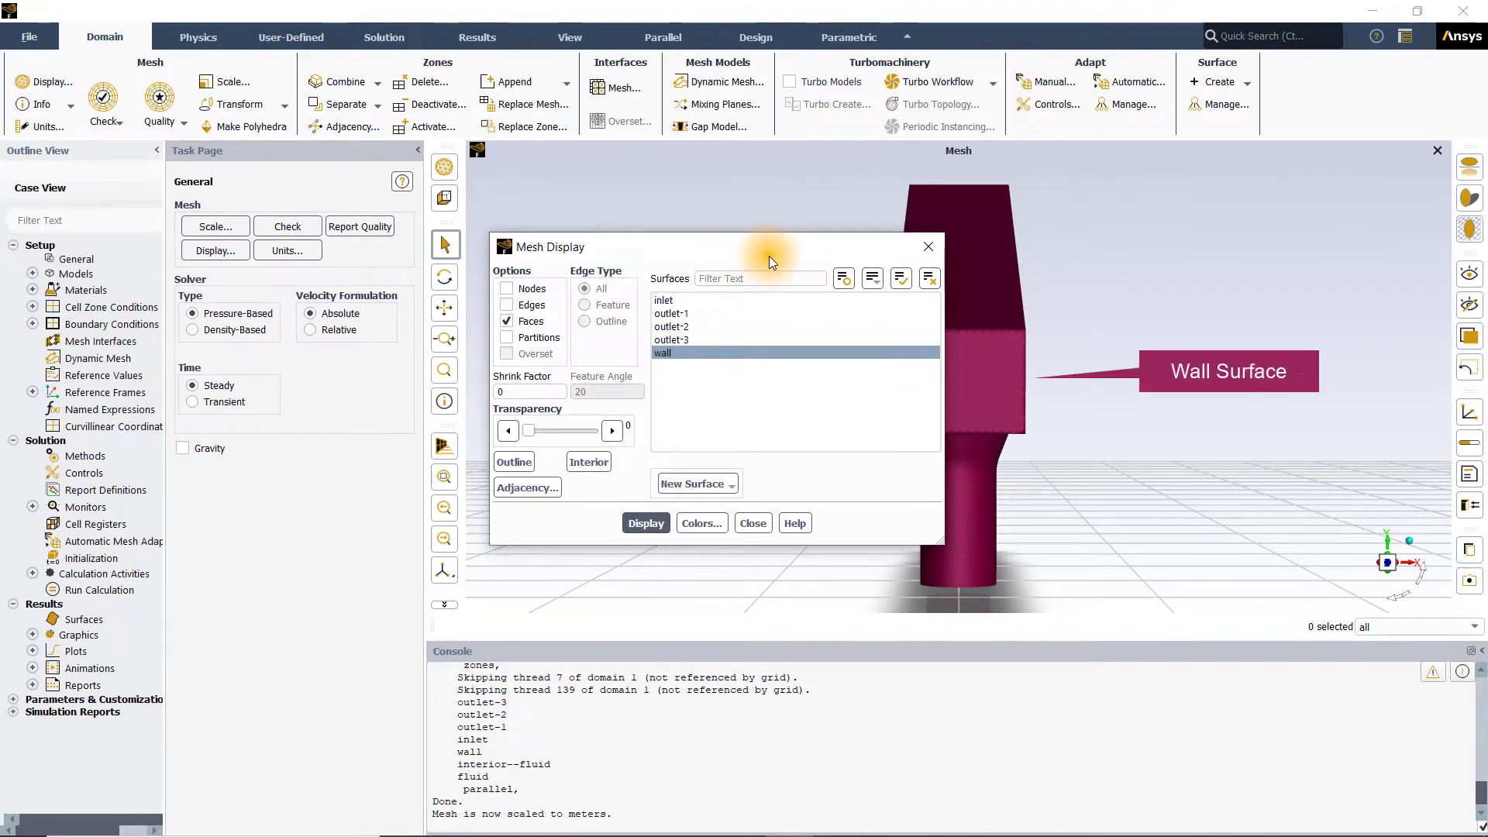
drag(768, 255, 410, 218)
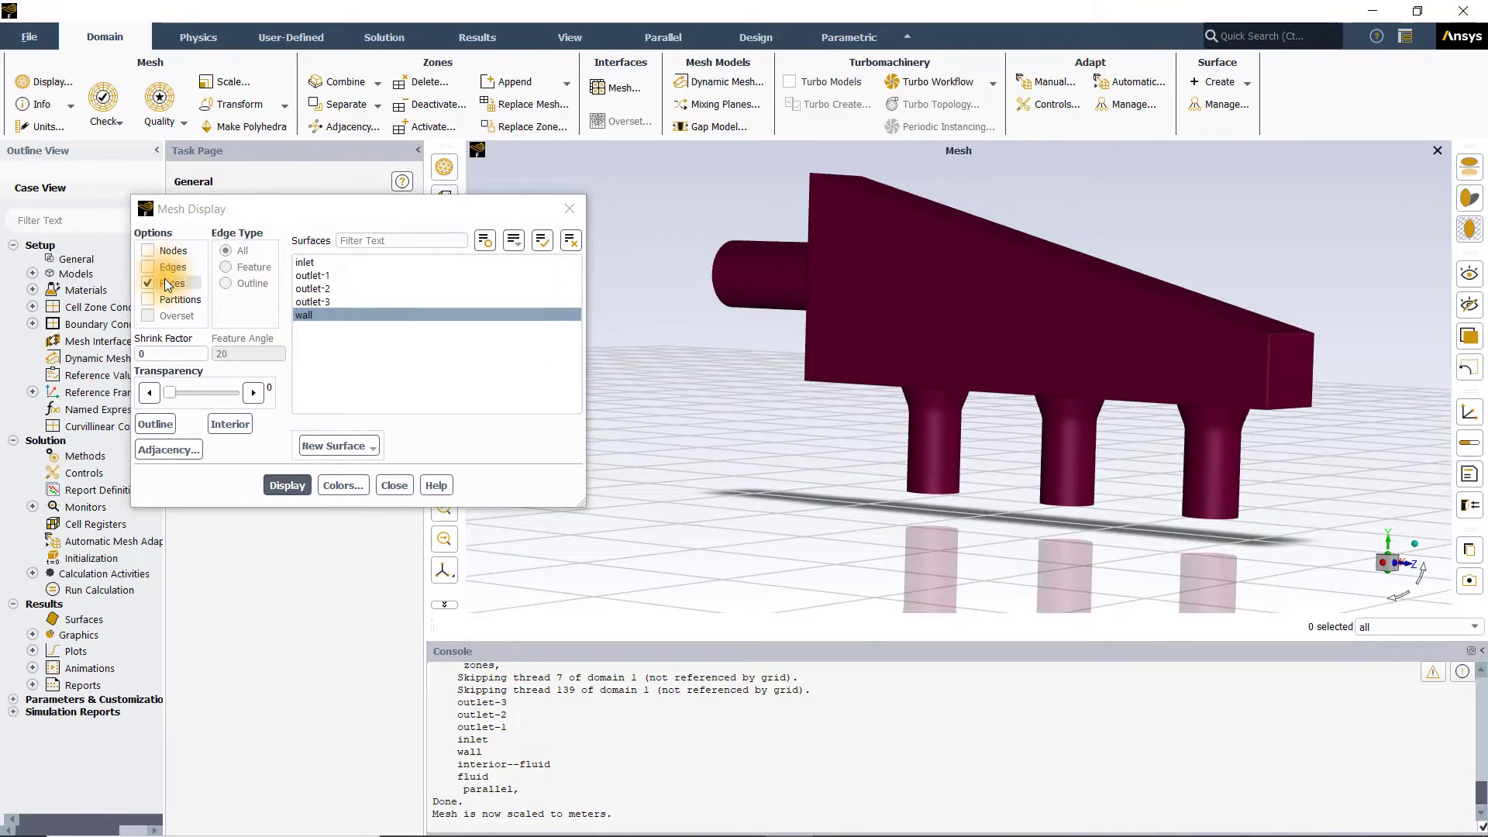
click(164, 279)
click(150, 266)
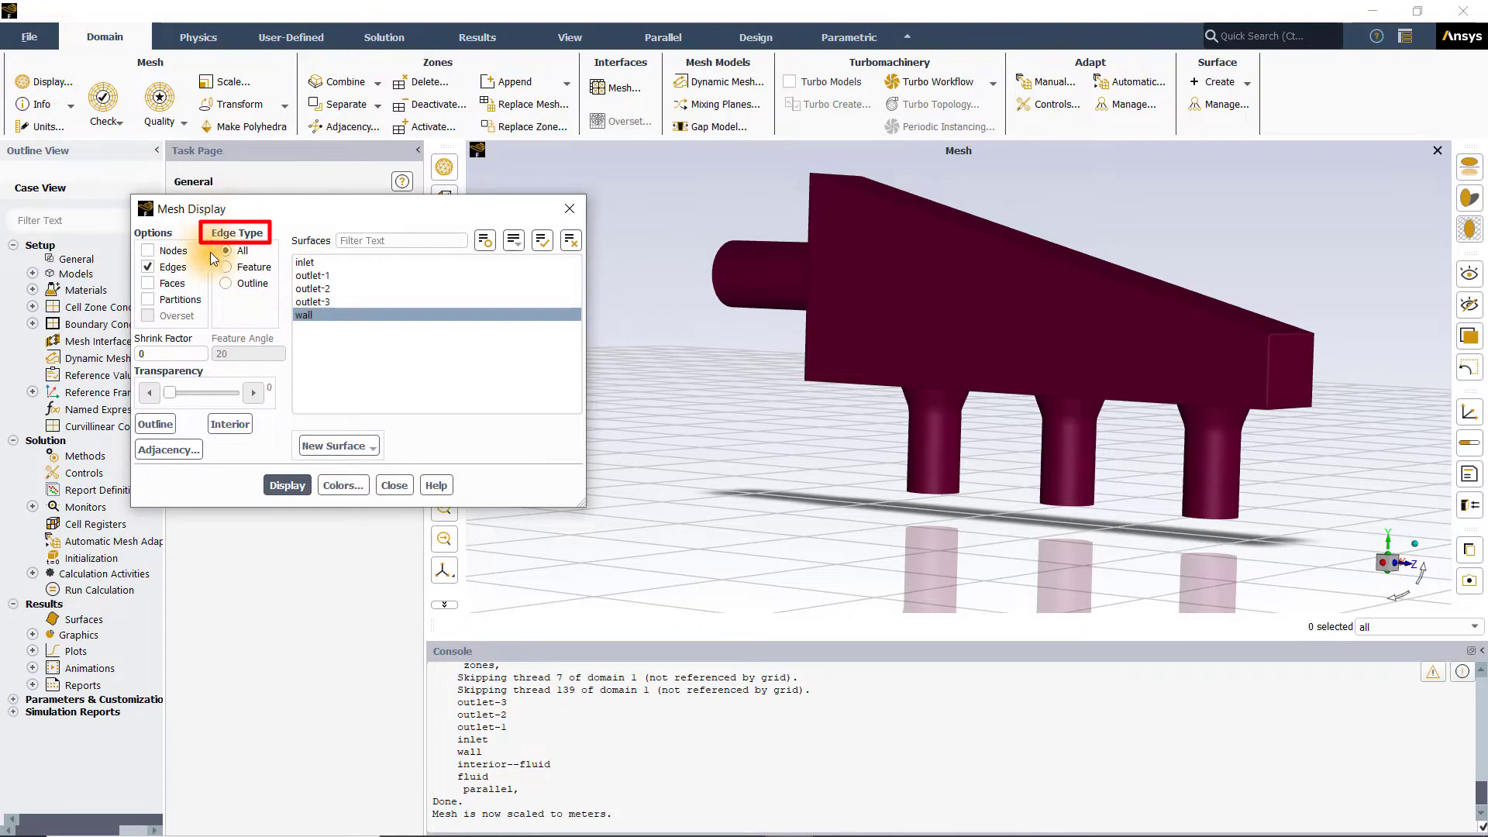
Display the wall's edges with Edge Type All as a dense polyhedral wireframe.
click(286, 488)
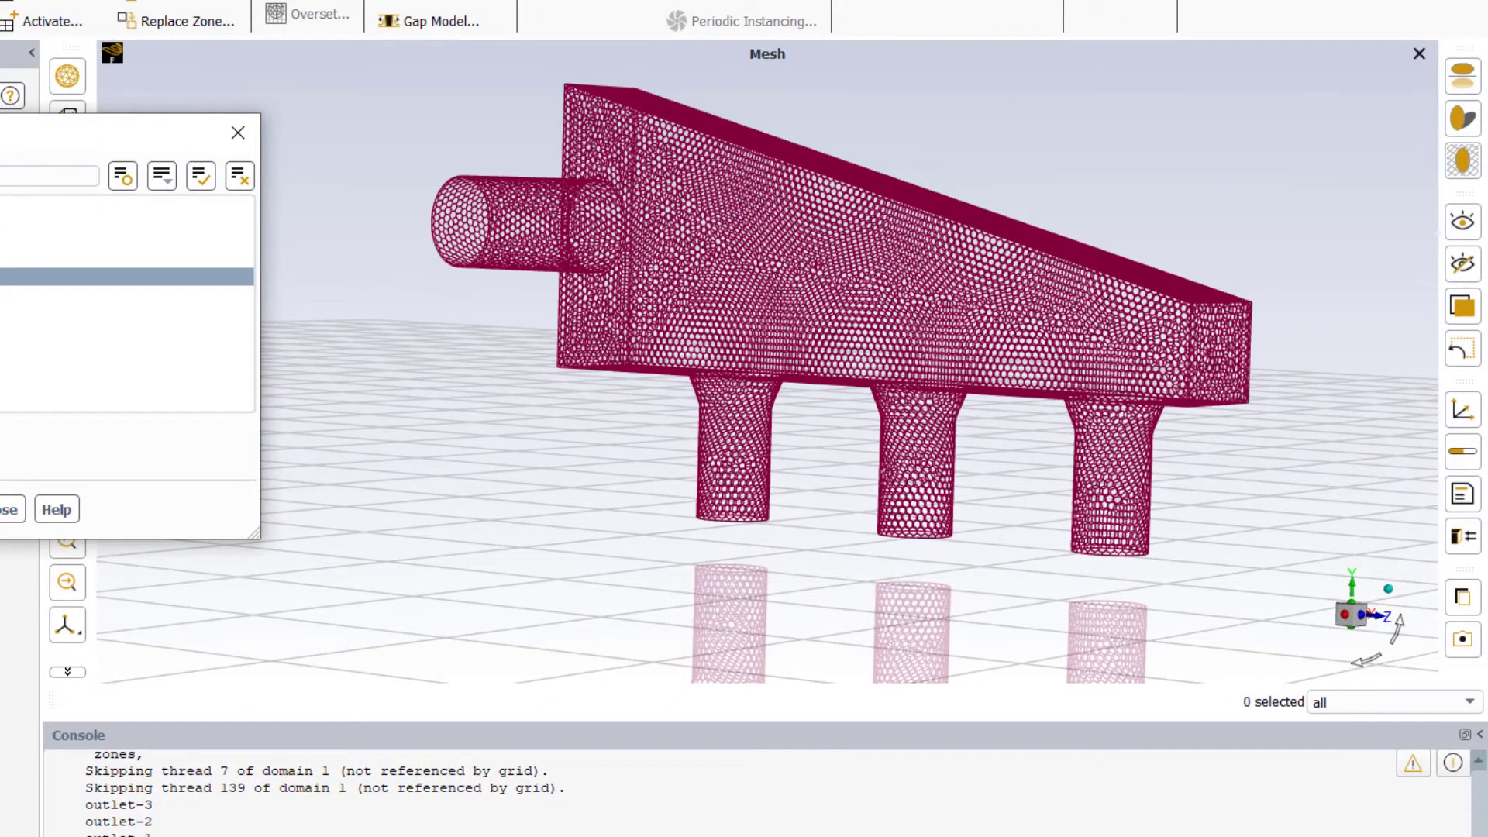
click(45, 507)
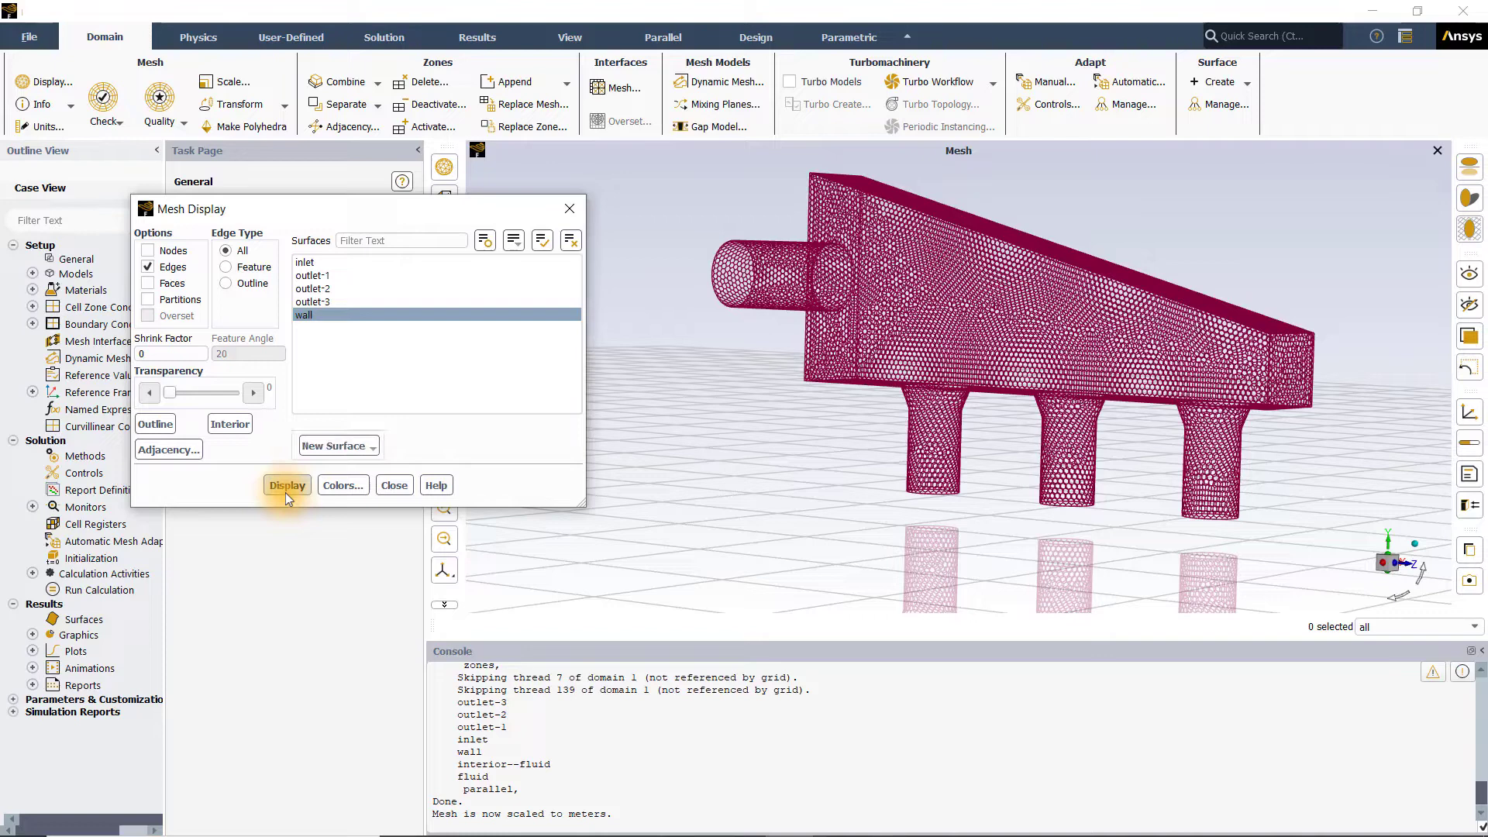
Redraw the wall as solid faces with transparency 50 instead of edges.
click(285, 487)
click(173, 267)
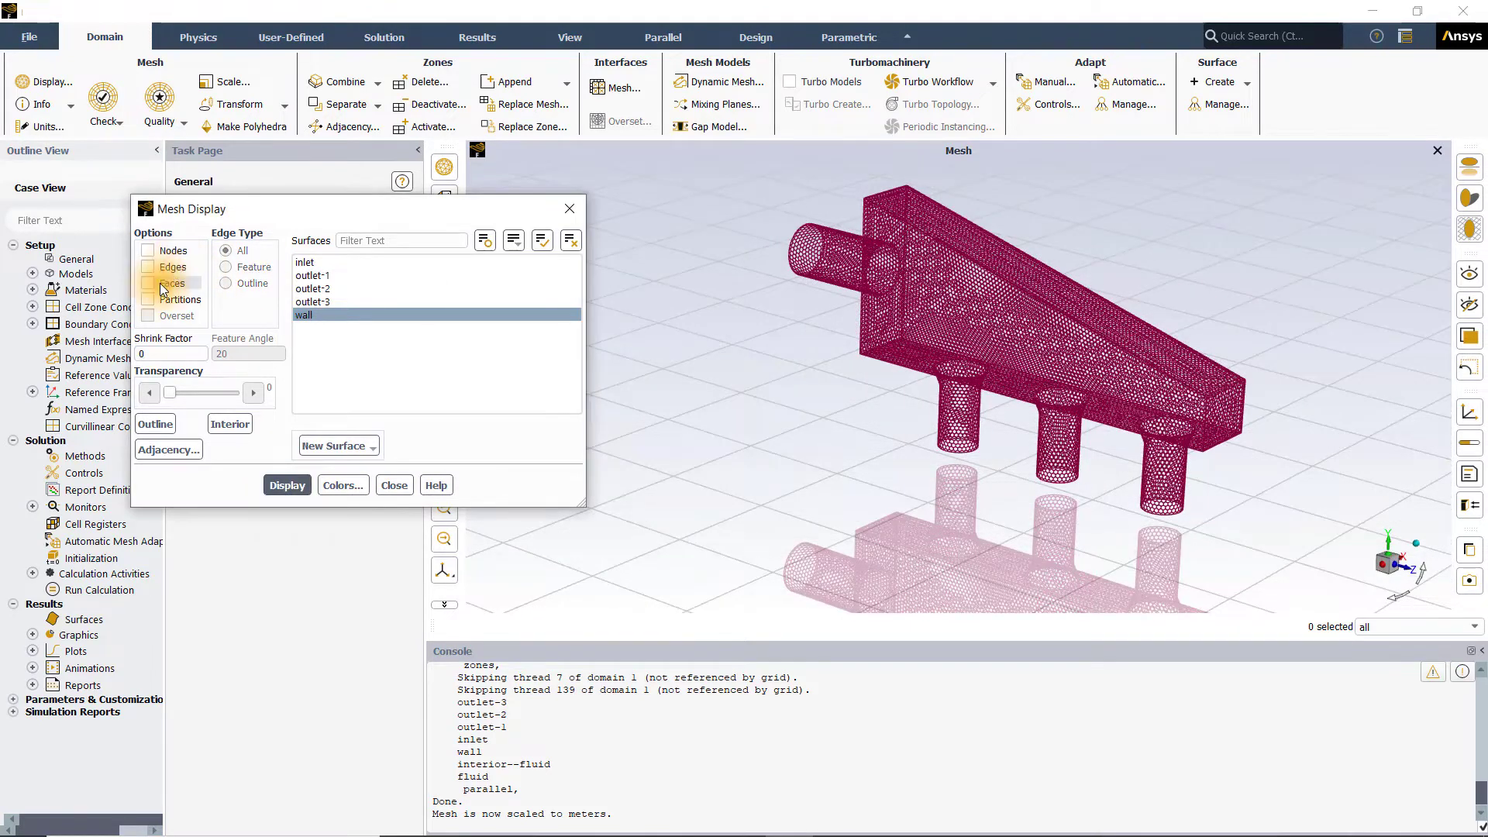
click(159, 282)
click(273, 485)
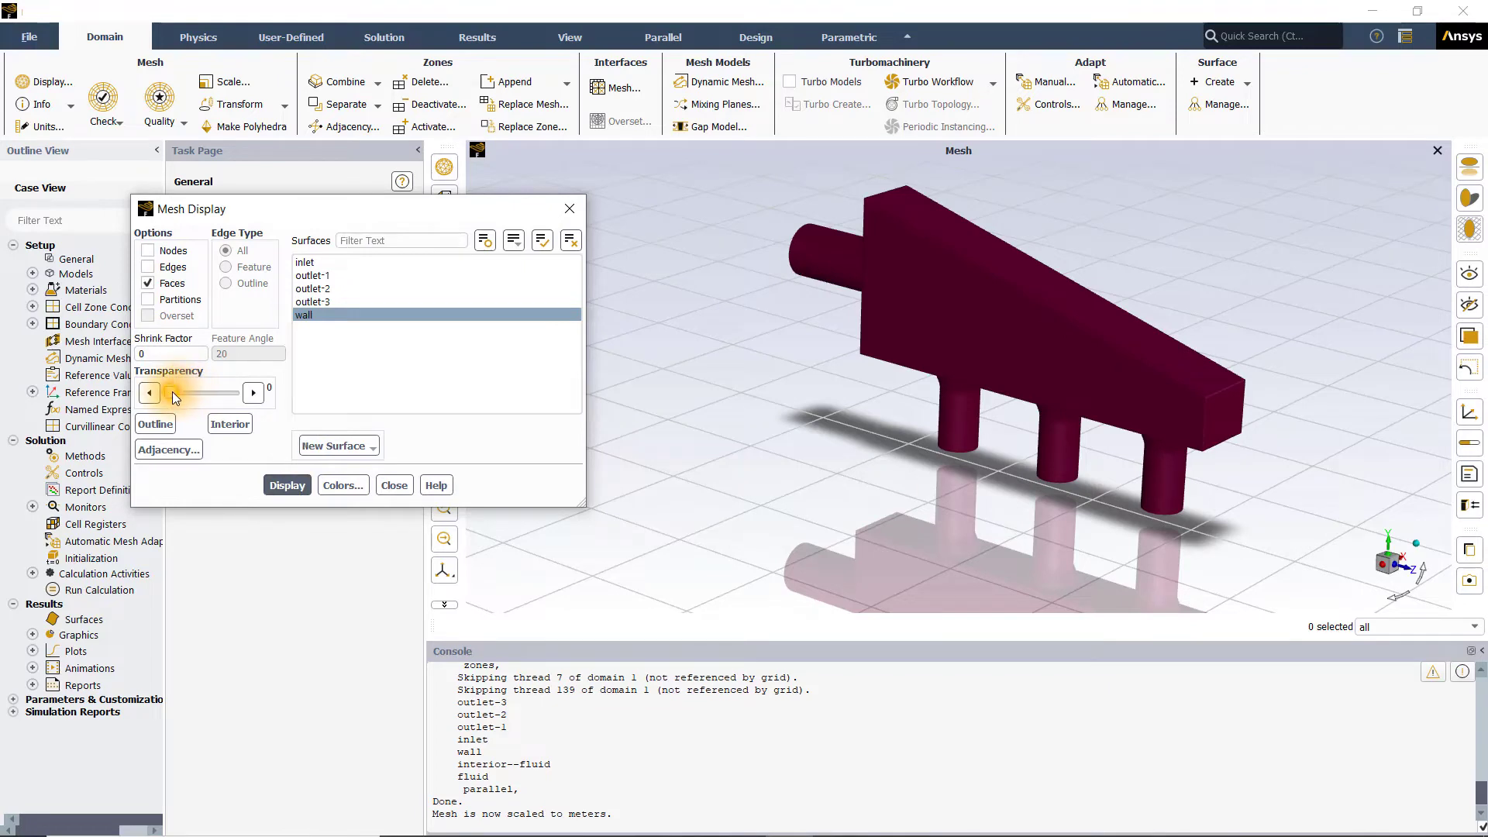
drag(172, 392, 202, 390)
click(272, 485)
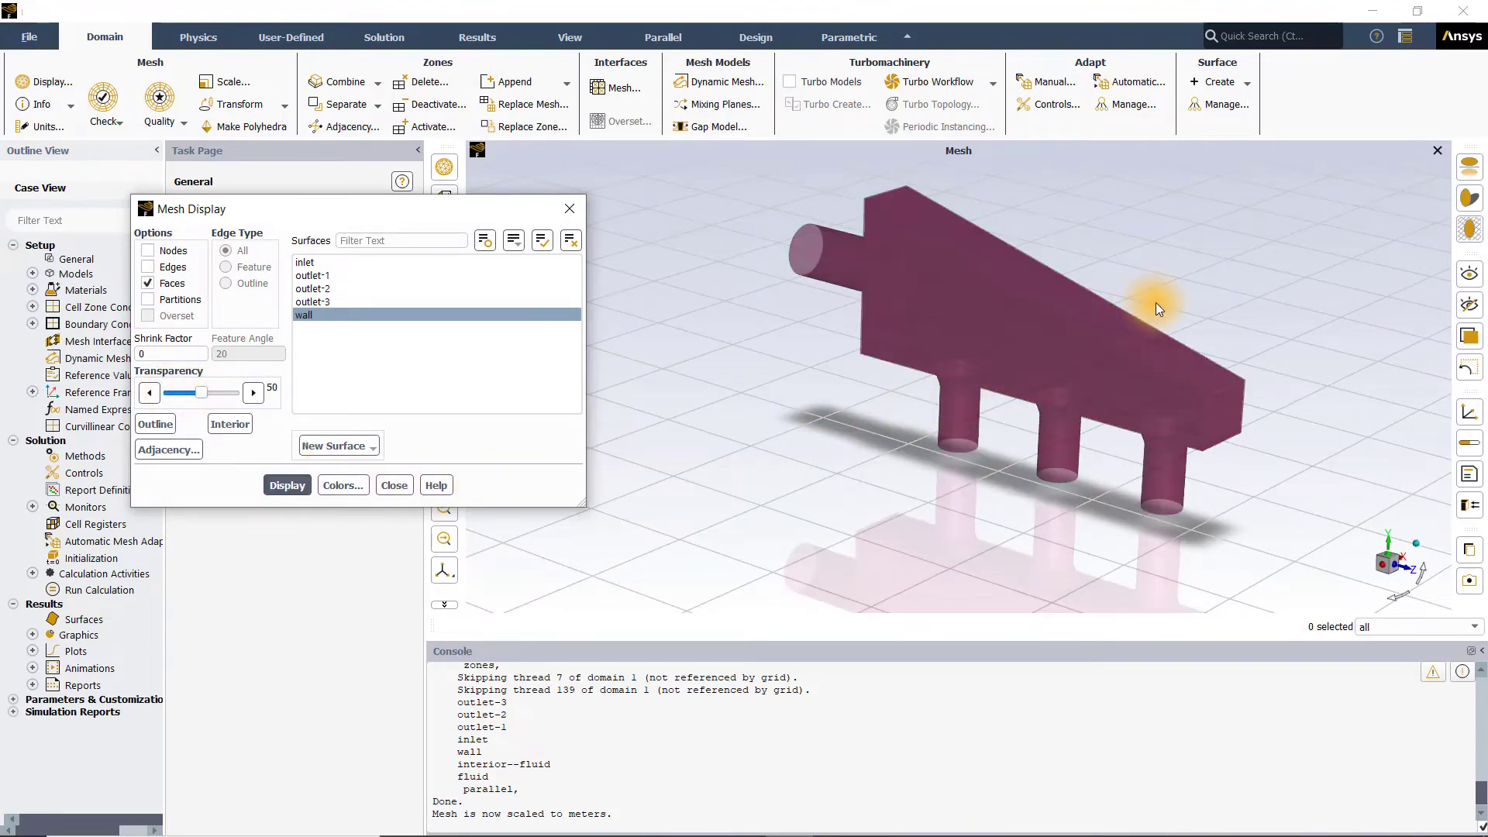
Rotate and zoom to the model's front face, then close Mesh Display.
drag(1155, 303, 1176, 285)
scroll(895, 294, up, 5)
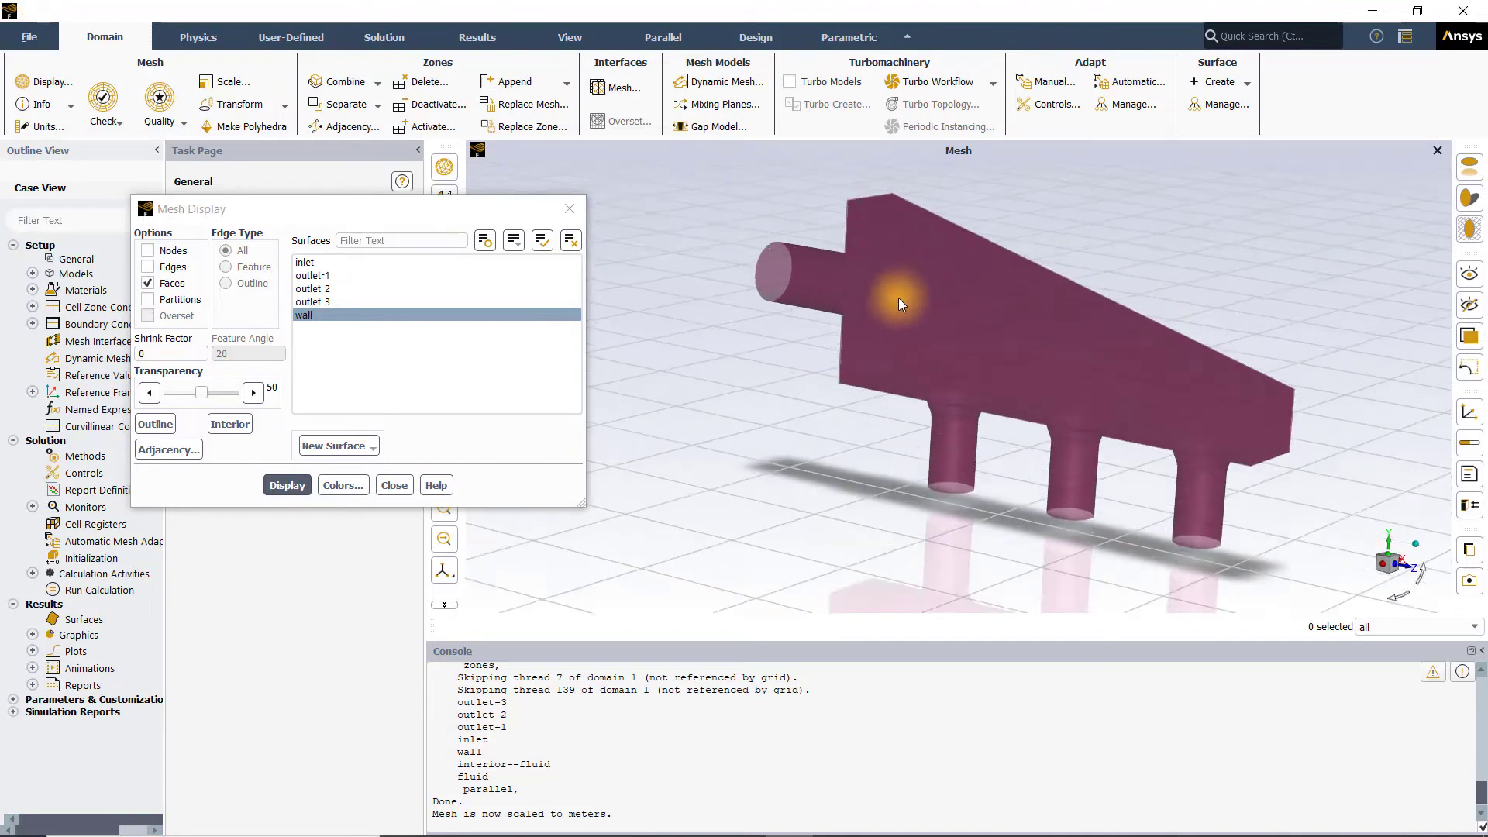
drag(968, 286, 887, 262)
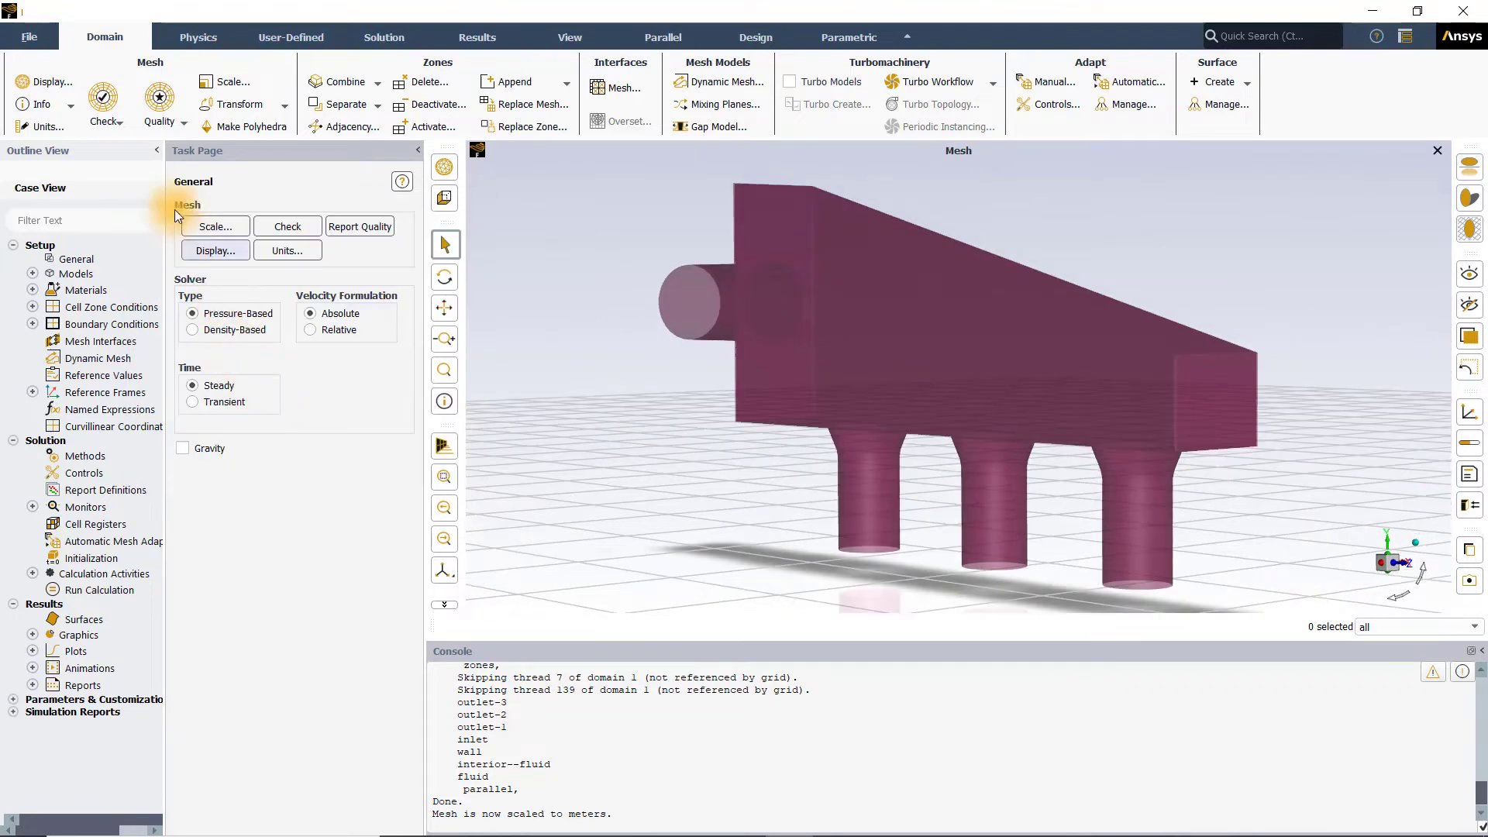
click(119, 124)
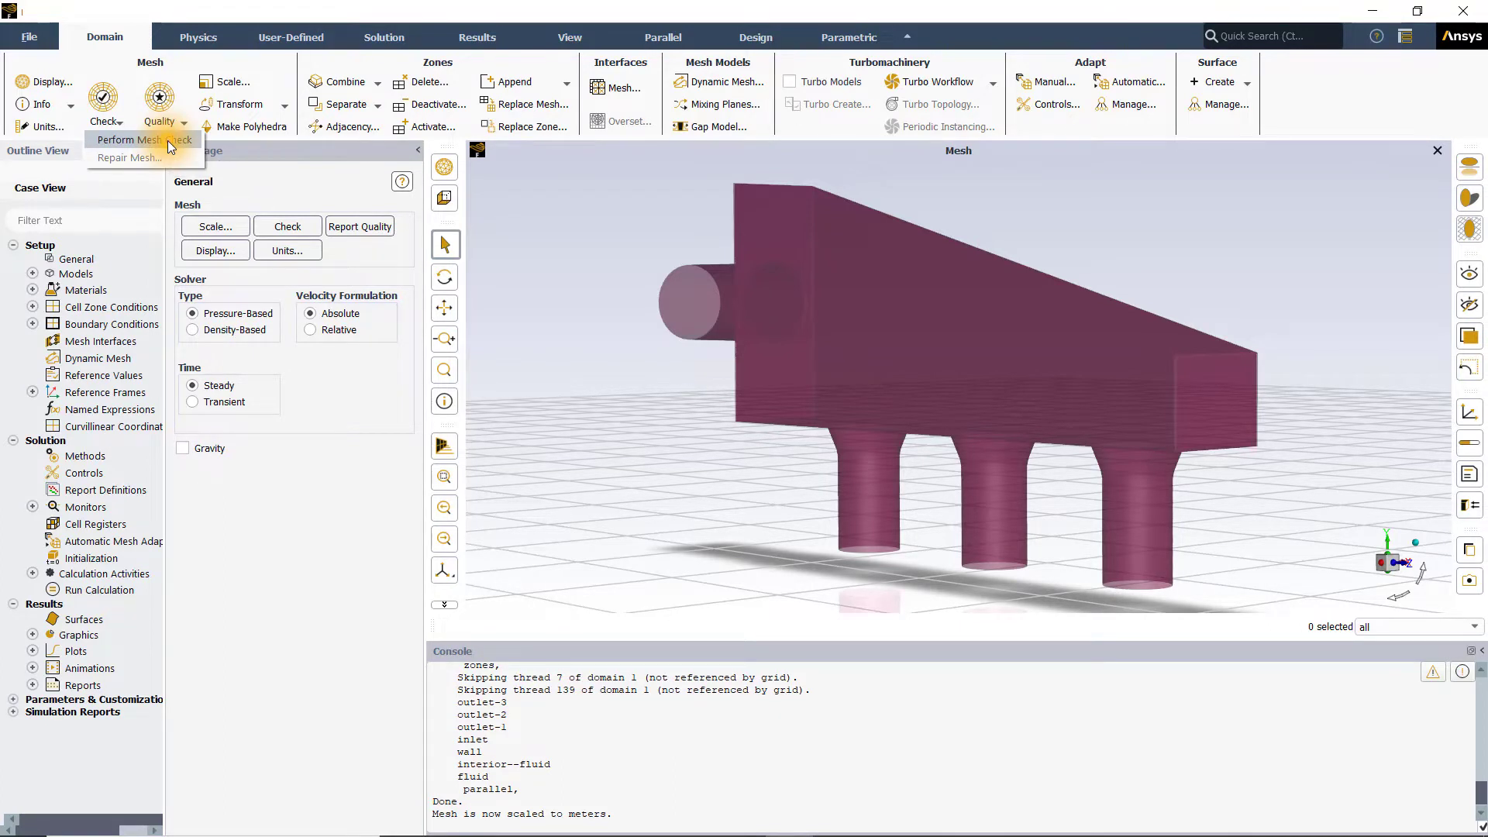
Run Perform Mesh Check and enlarge the console to read extents, volume and area statistics.
click(168, 141)
drag(631, 640, 648, 467)
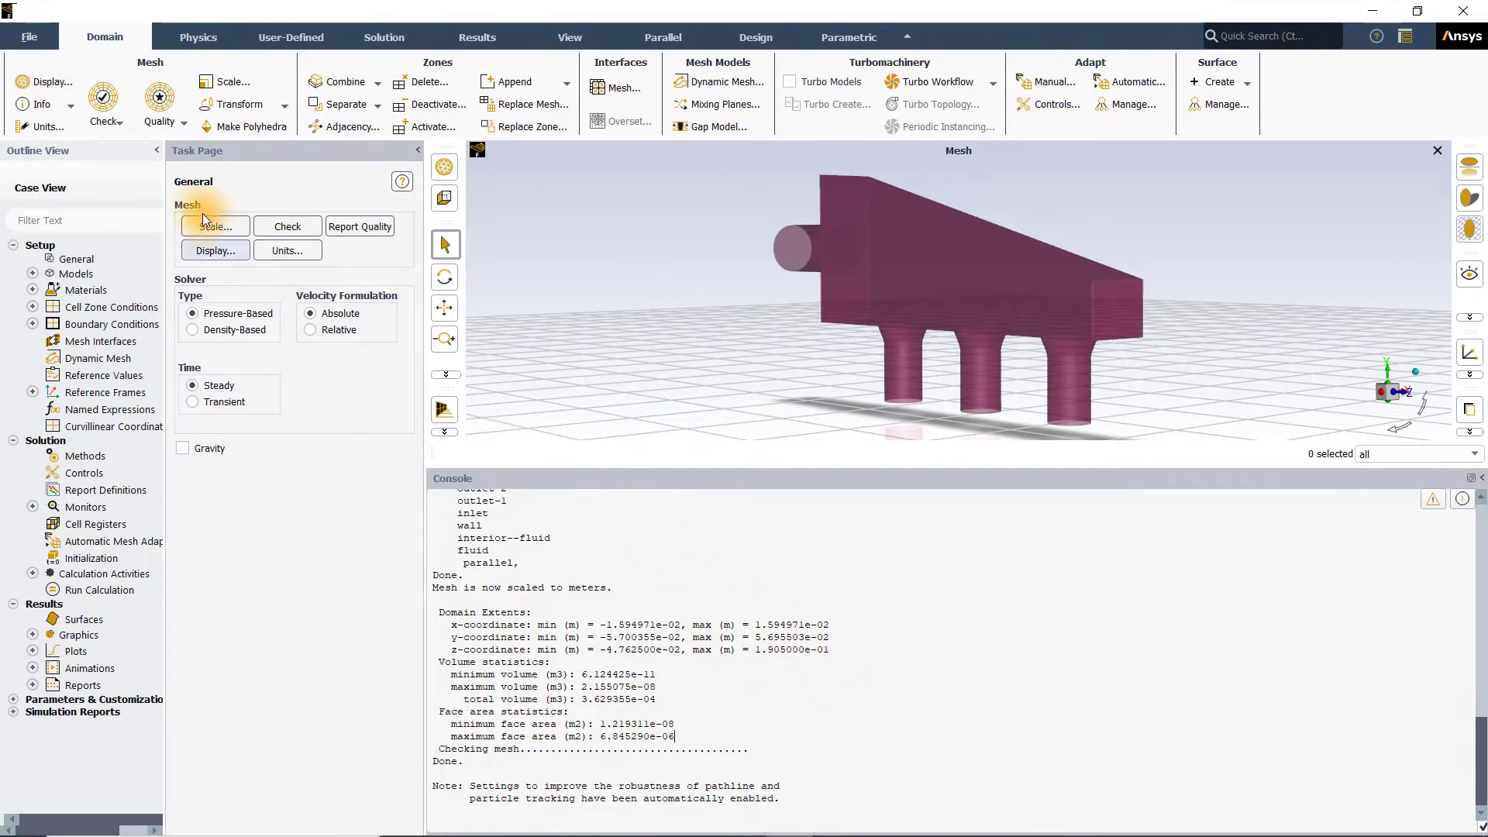
Evaluate mesh quality: minimum orthogonal quality 2.00869e-01, maximum aspect ratio 2.73897e+01.
click(170, 114)
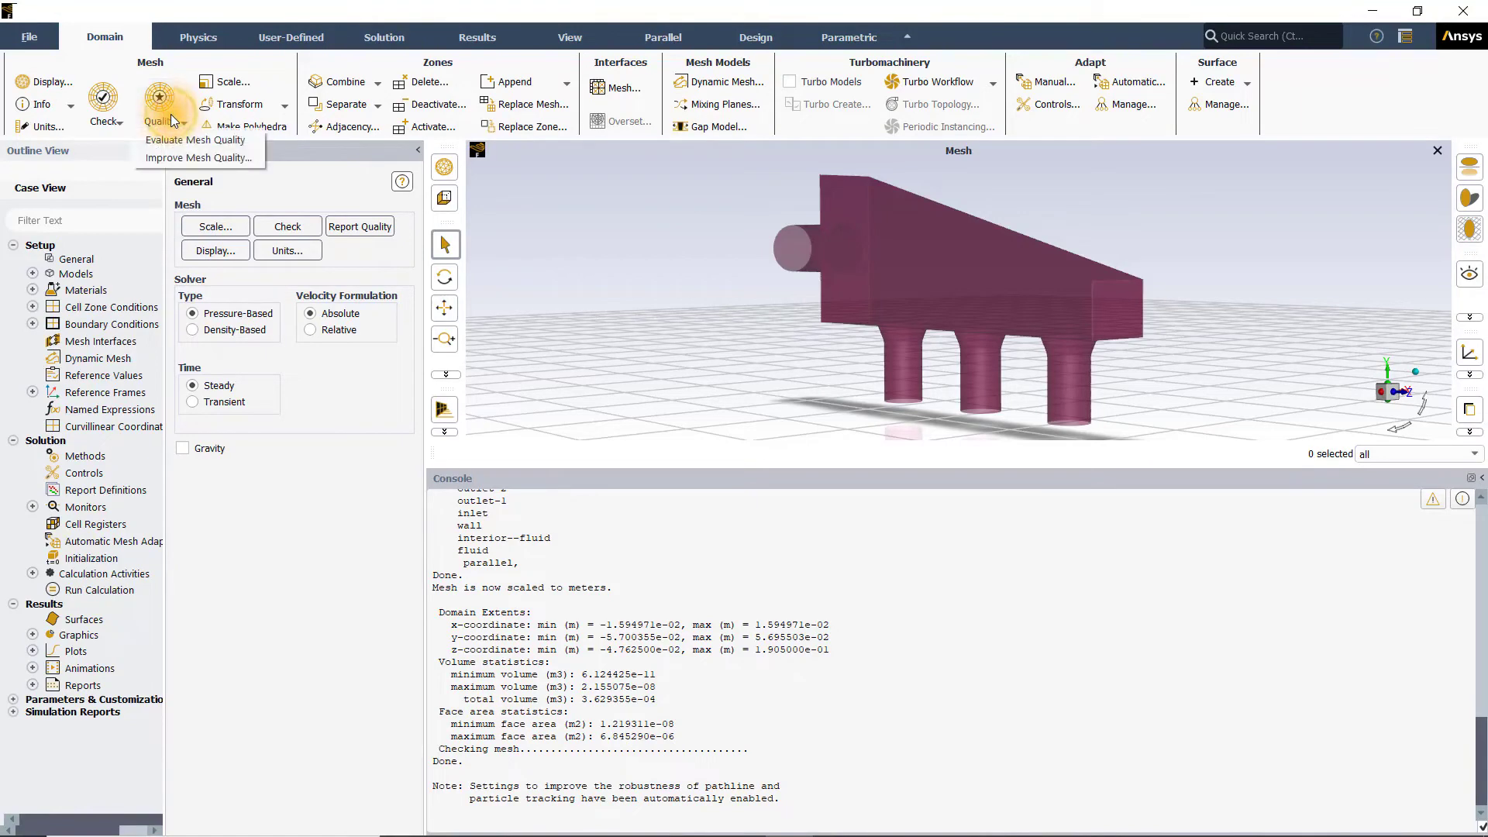
click(175, 141)
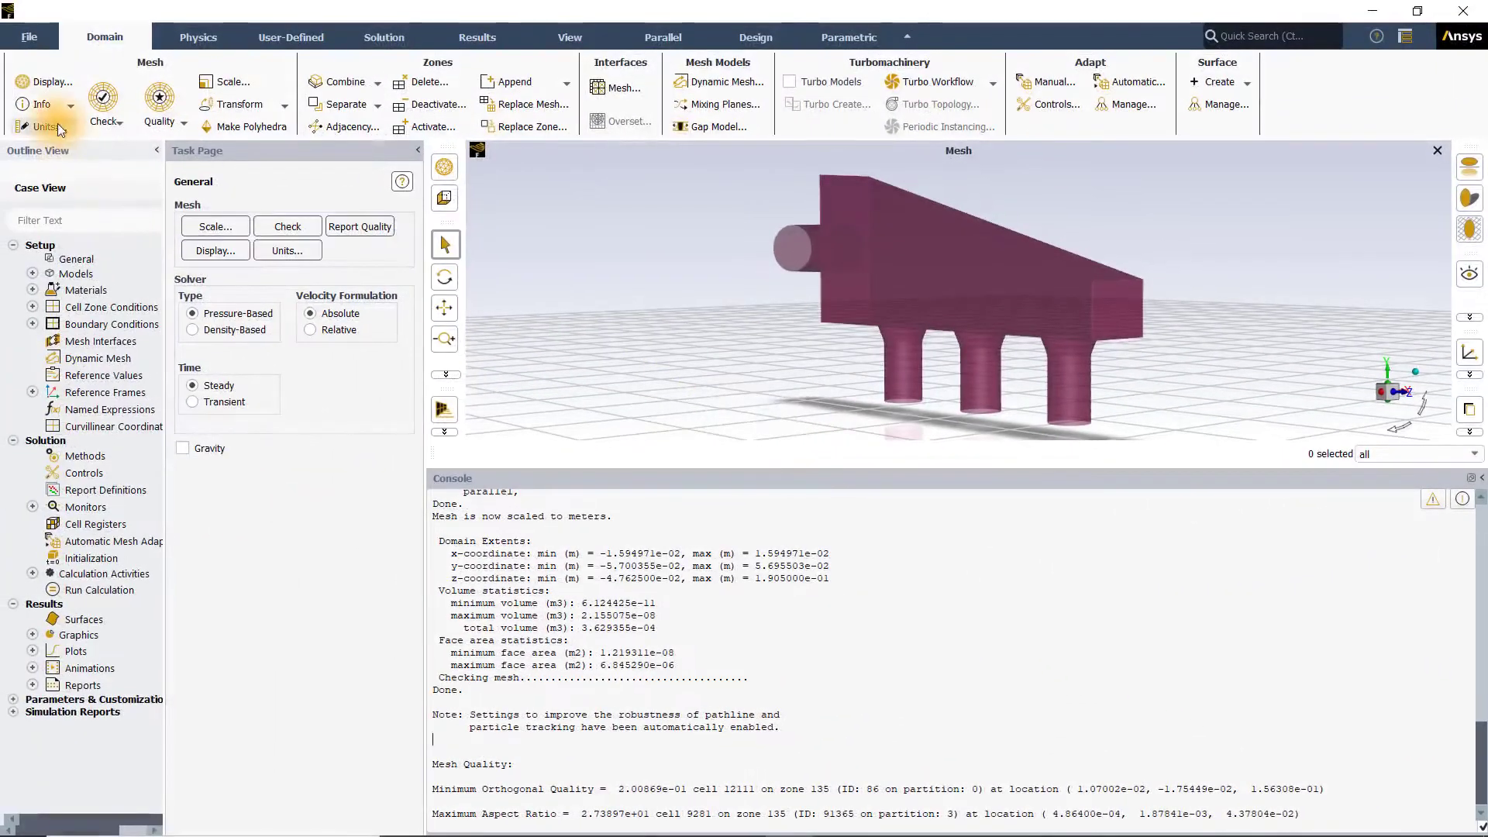
Set the temperature unit from K to C (offset 273.15) in Set Units.
click(64, 127)
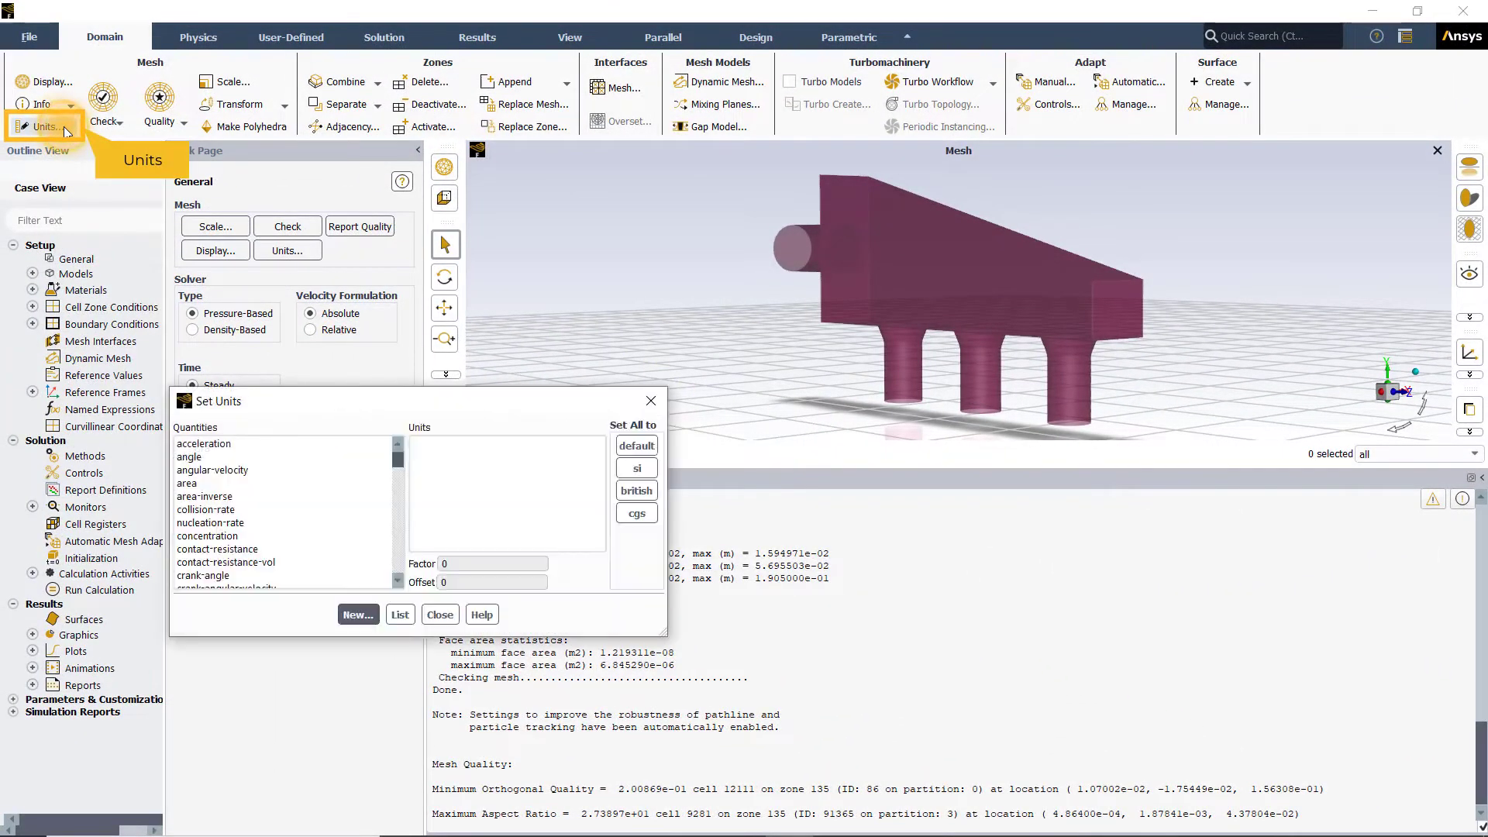
drag(370, 403, 558, 300)
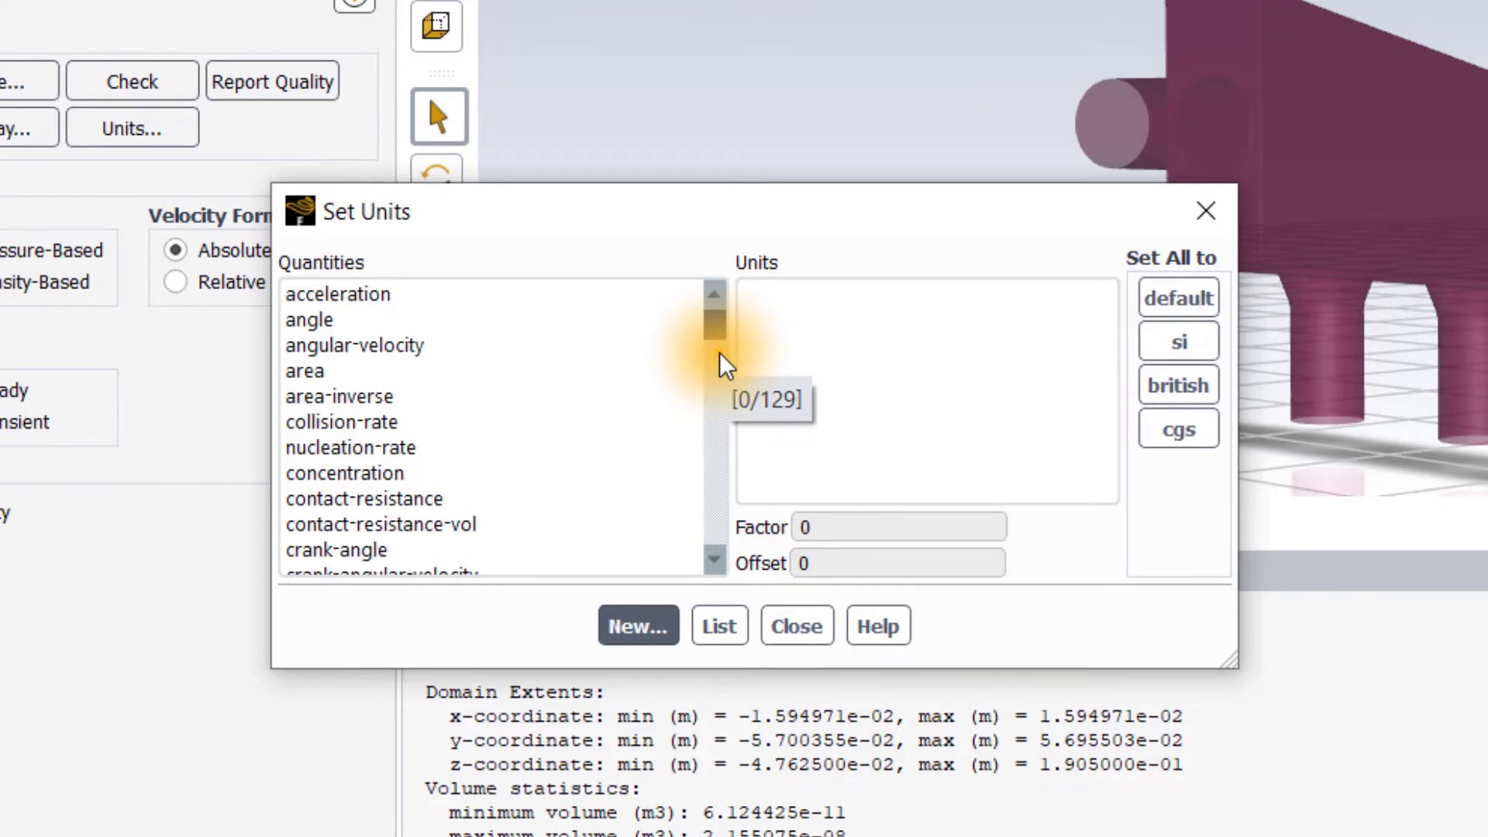
click(719, 350)
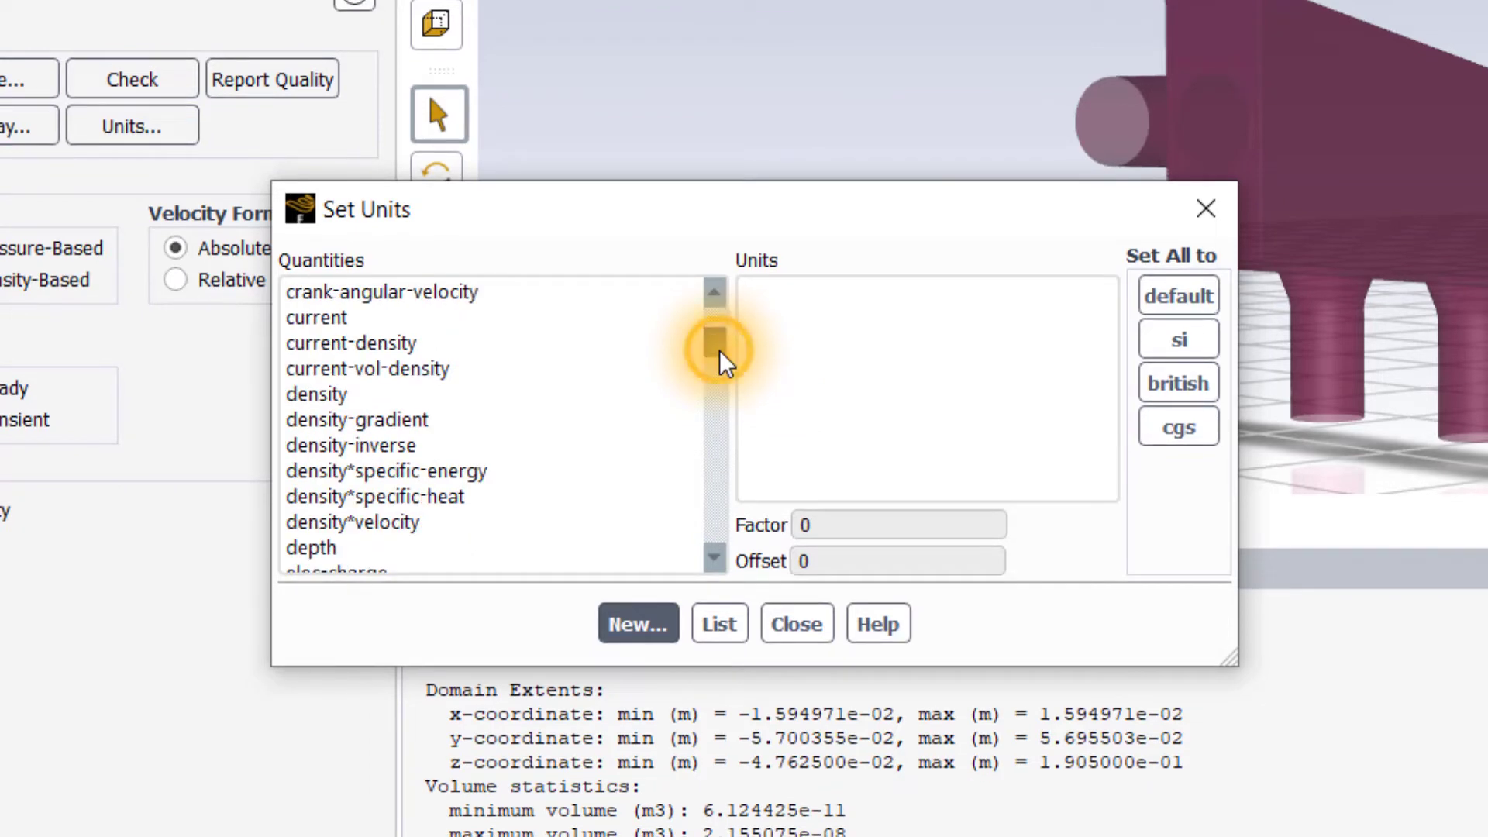
key(t)
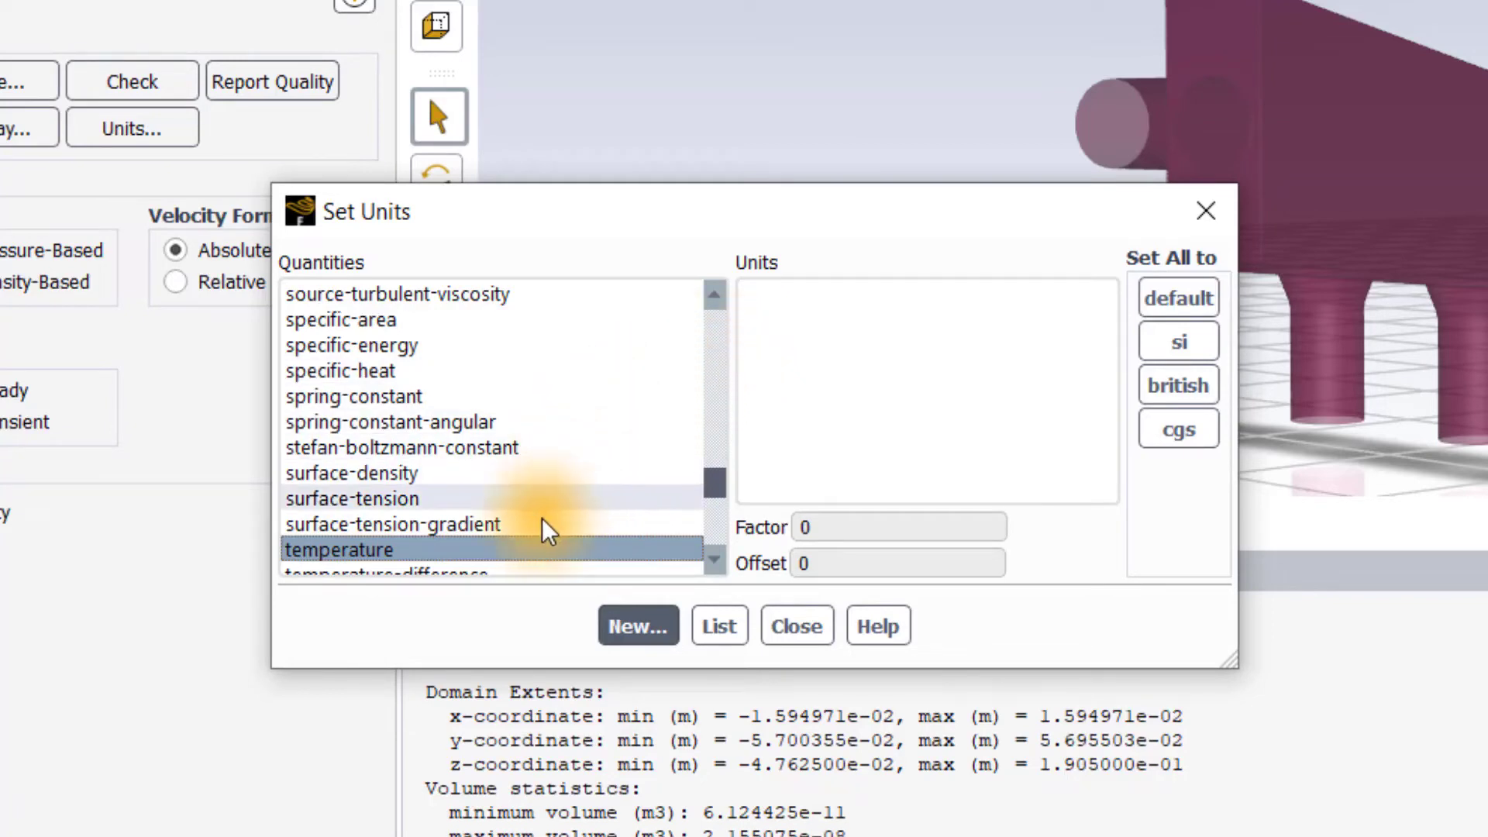
click(530, 545)
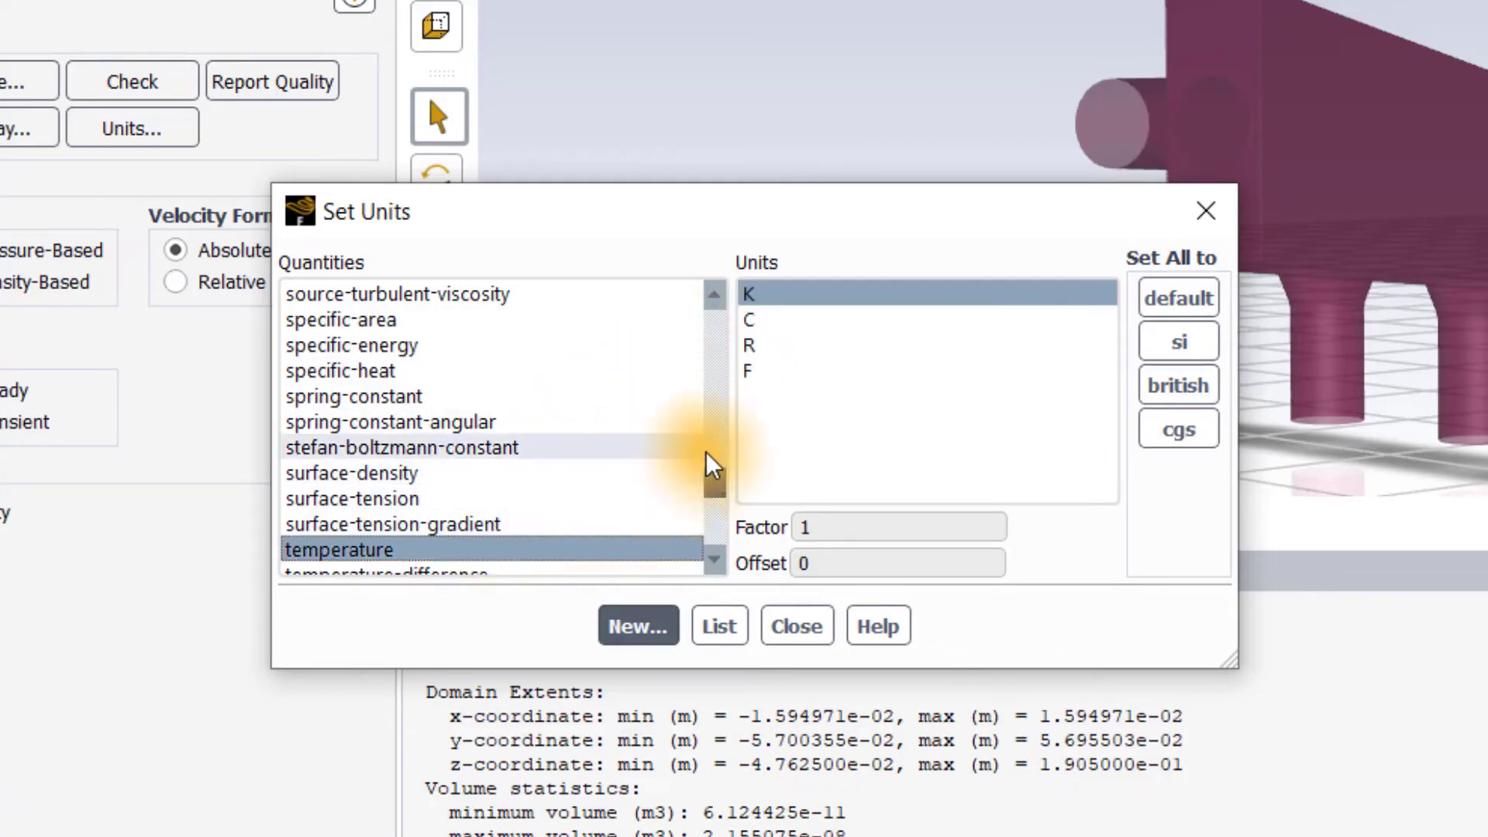
click(773, 320)
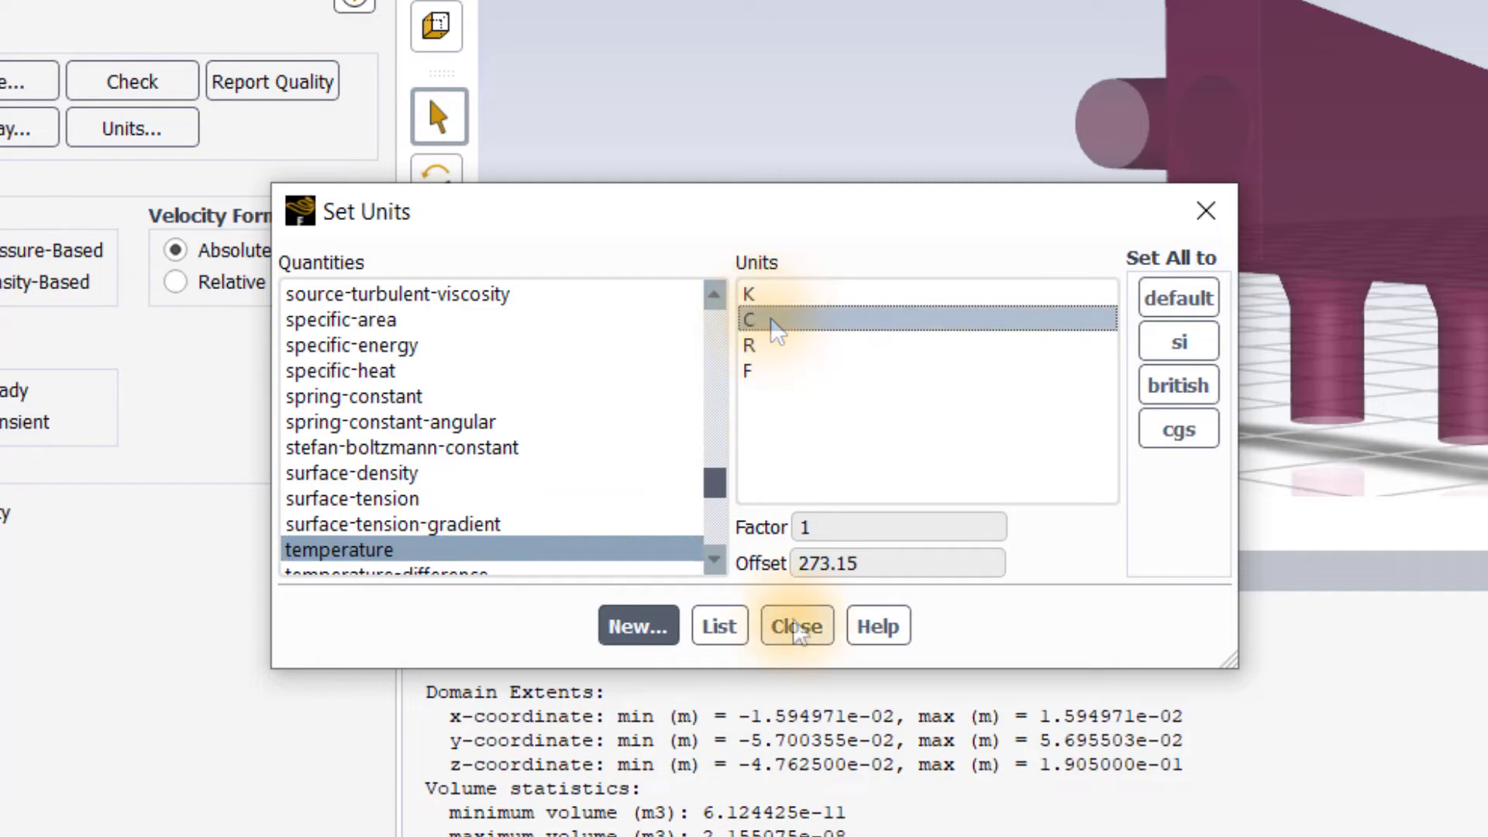
click(794, 636)
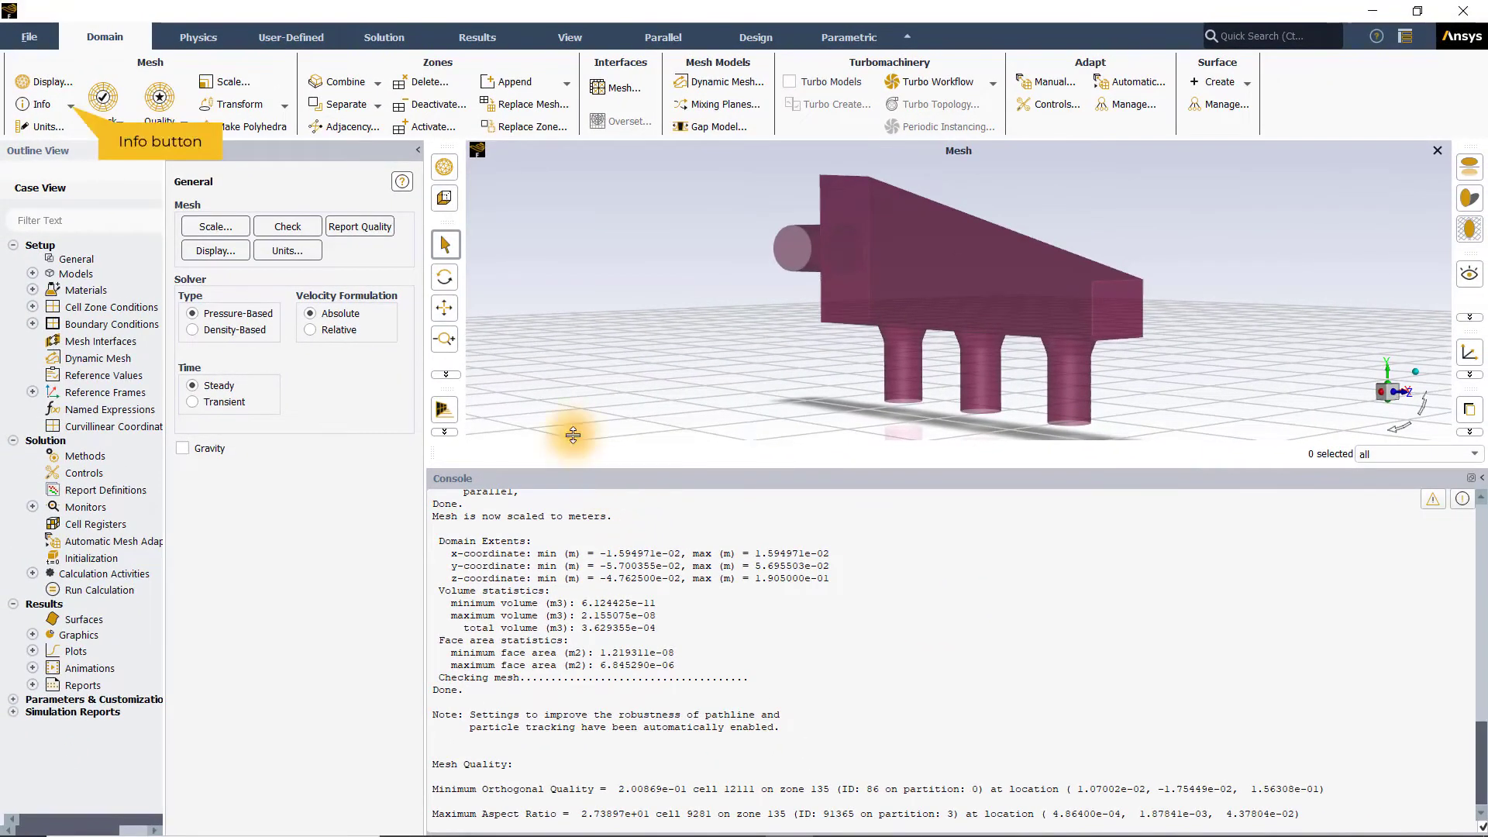
Report mesh size via Info > Size: 106603 cells, 522771 faces, 339487 nodes, 4 partitions.
click(72, 105)
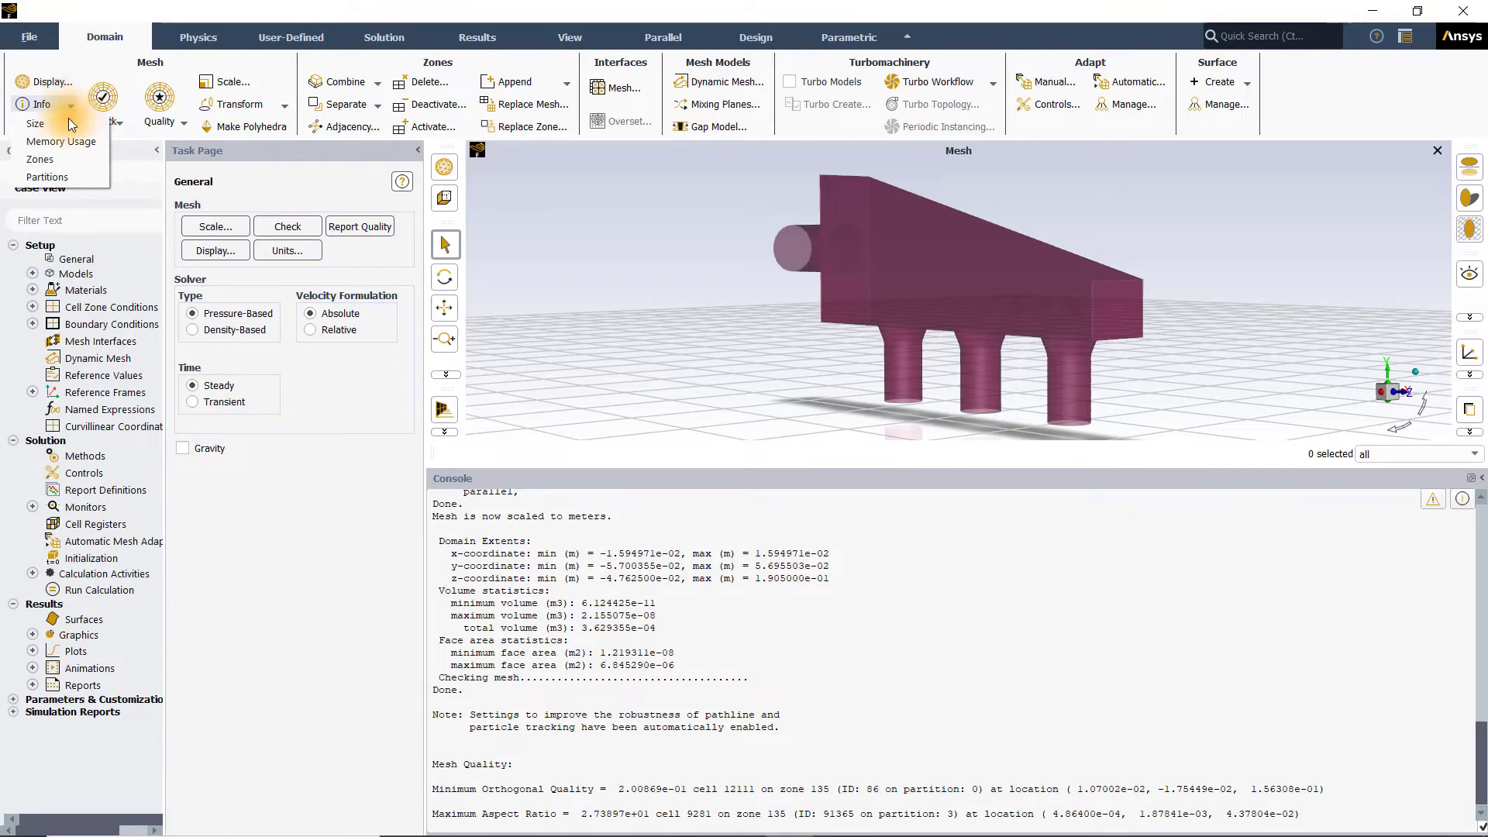
click(90, 127)
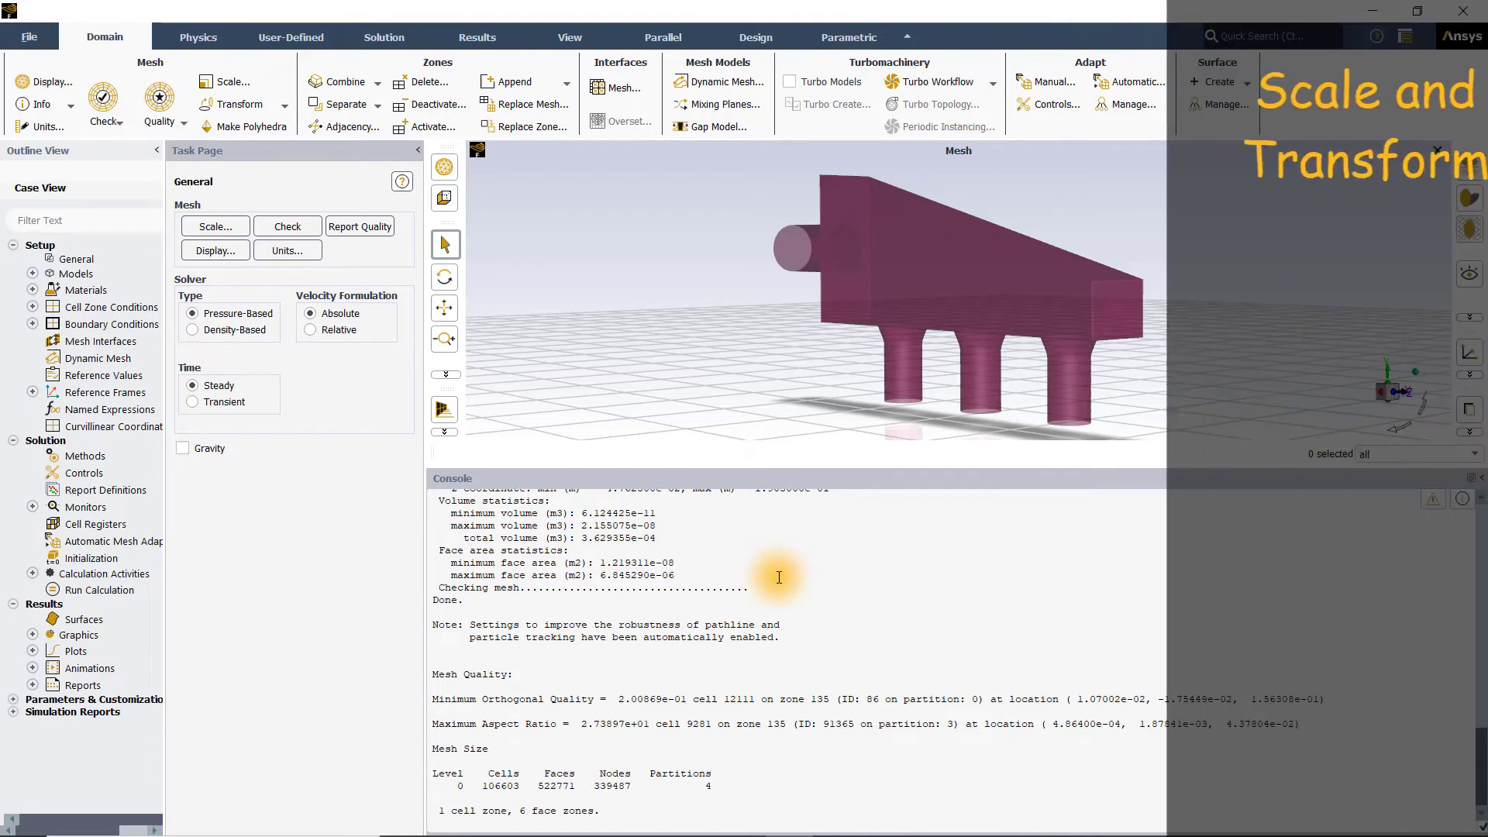
Glance at the Scale and Translate mesh settings, then show Rotate Mesh: 0° about axis (0,0,1).
click(242, 86)
drag(388, 412, 662, 282)
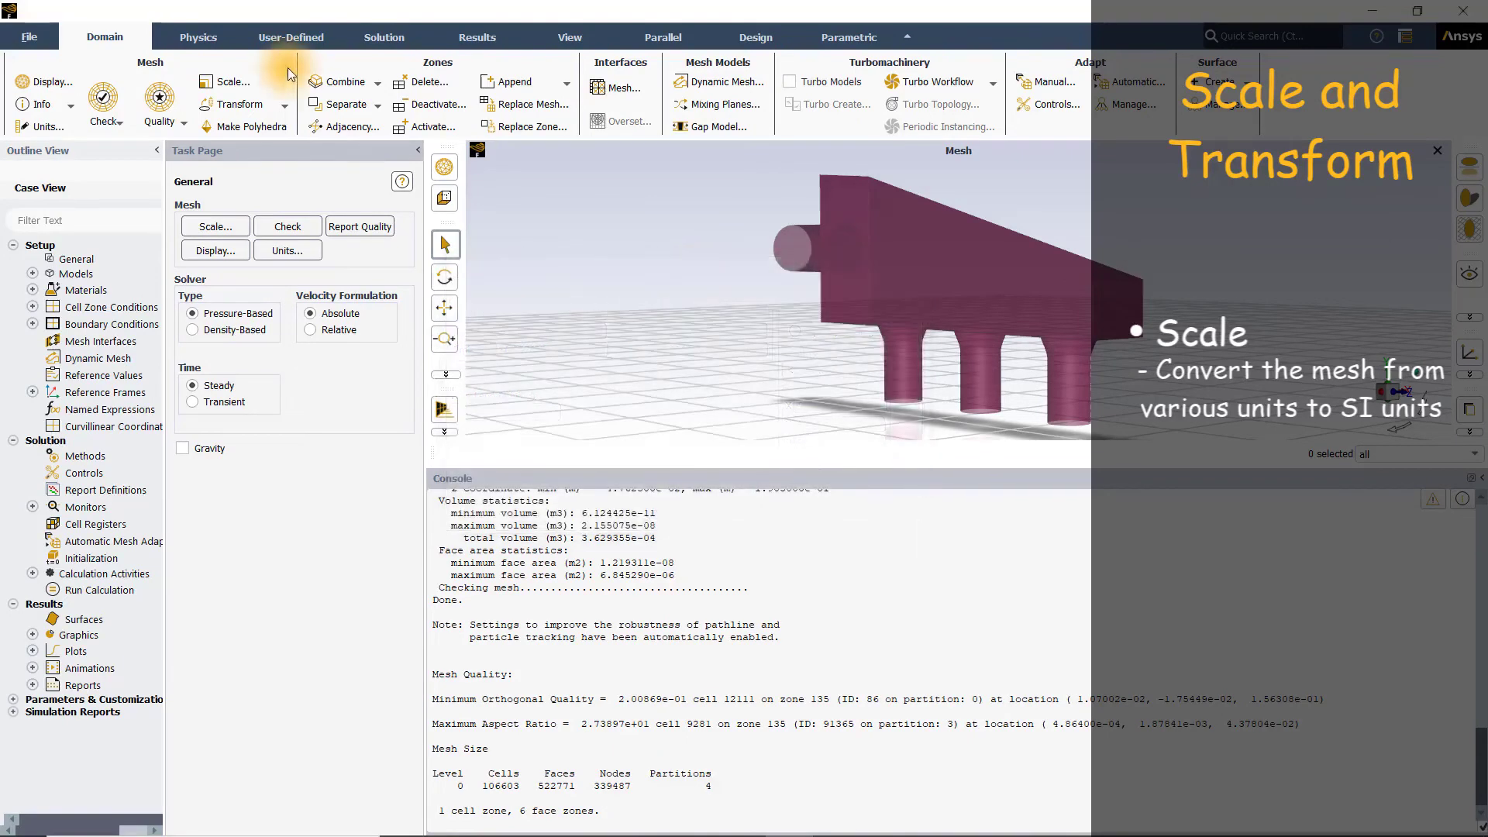
click(285, 105)
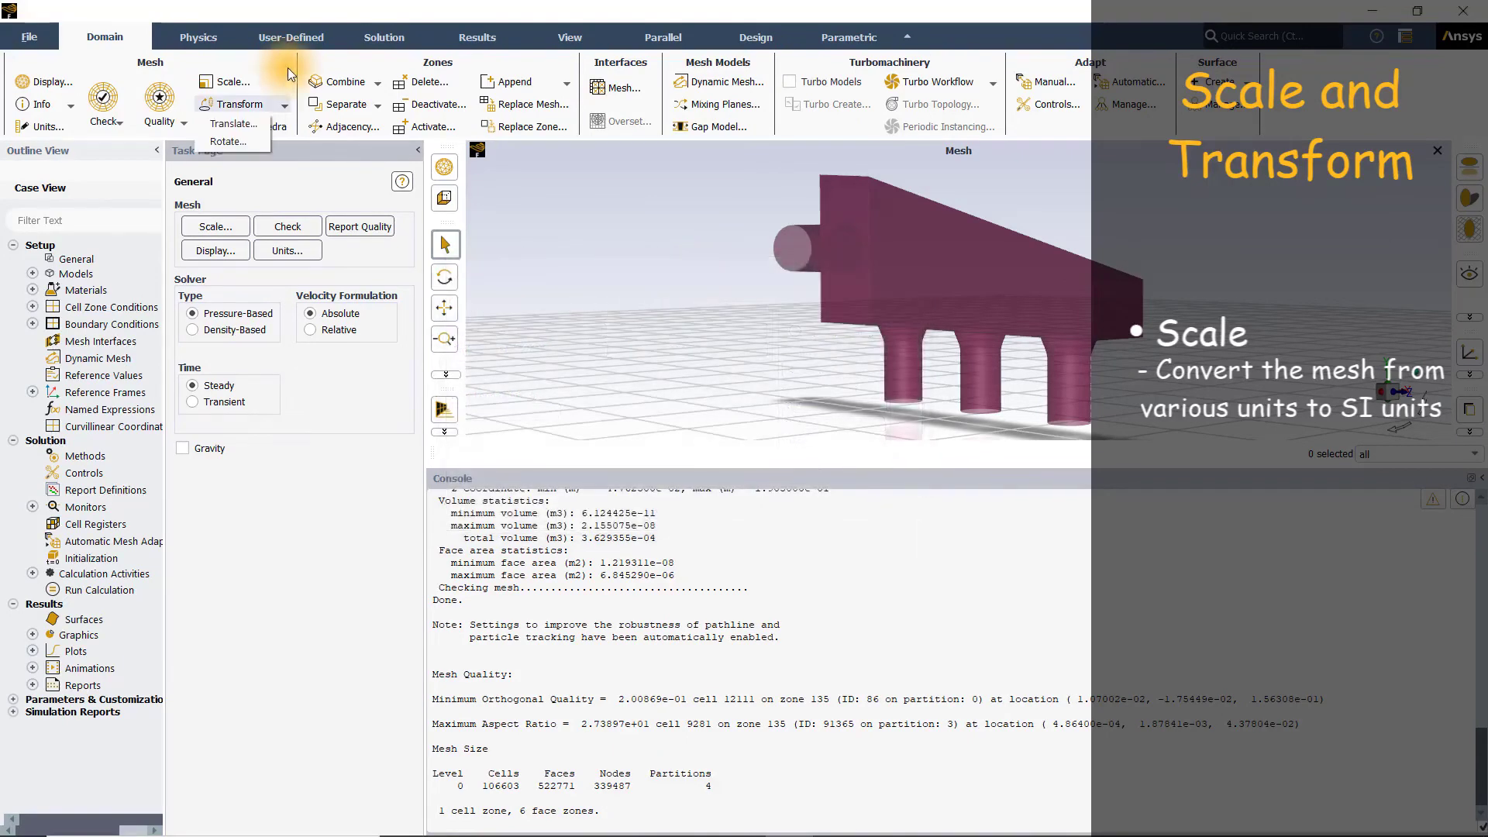
click(258, 126)
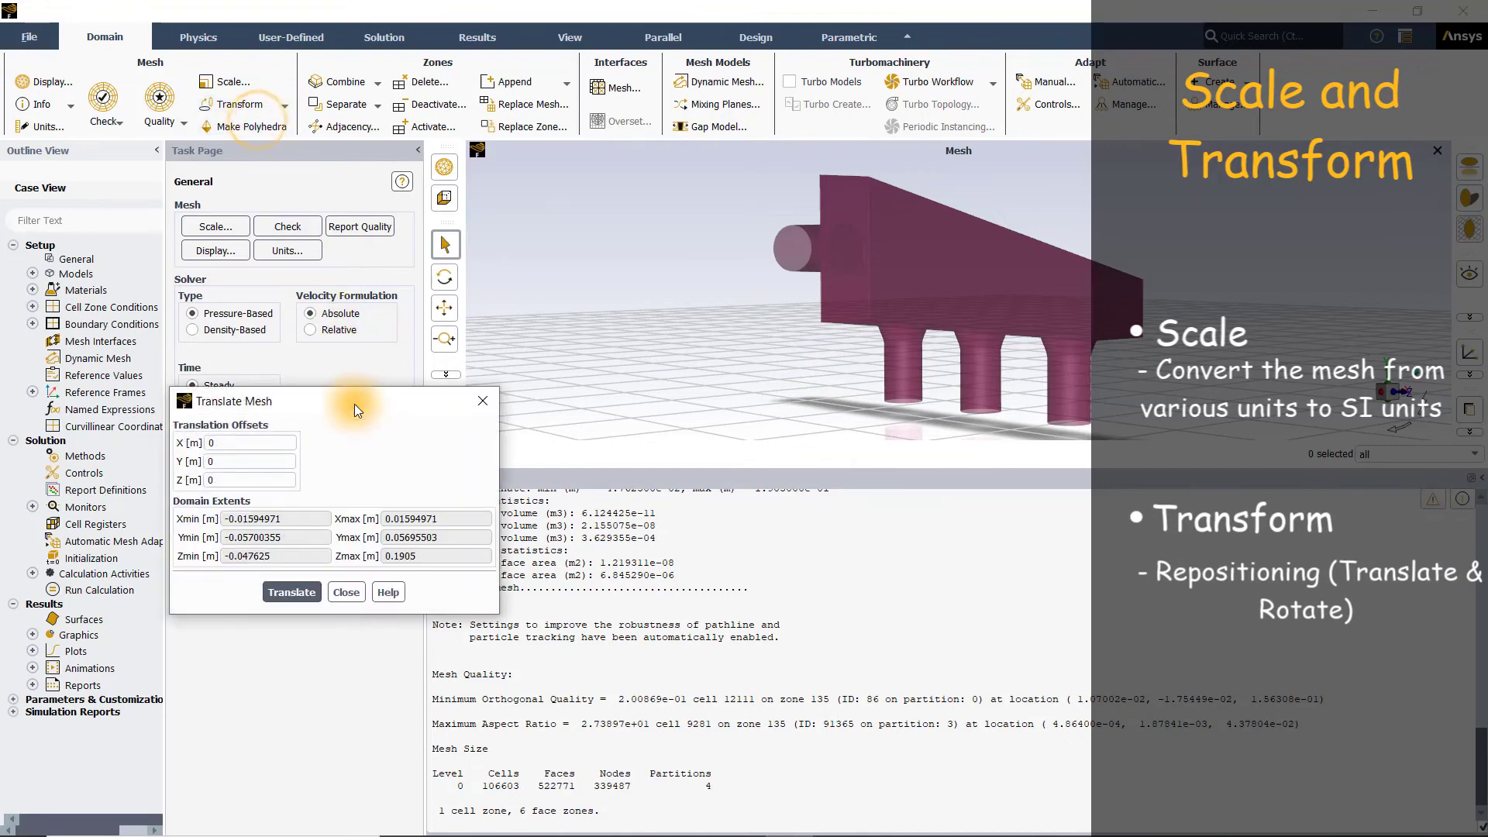
click(355, 544)
click(275, 106)
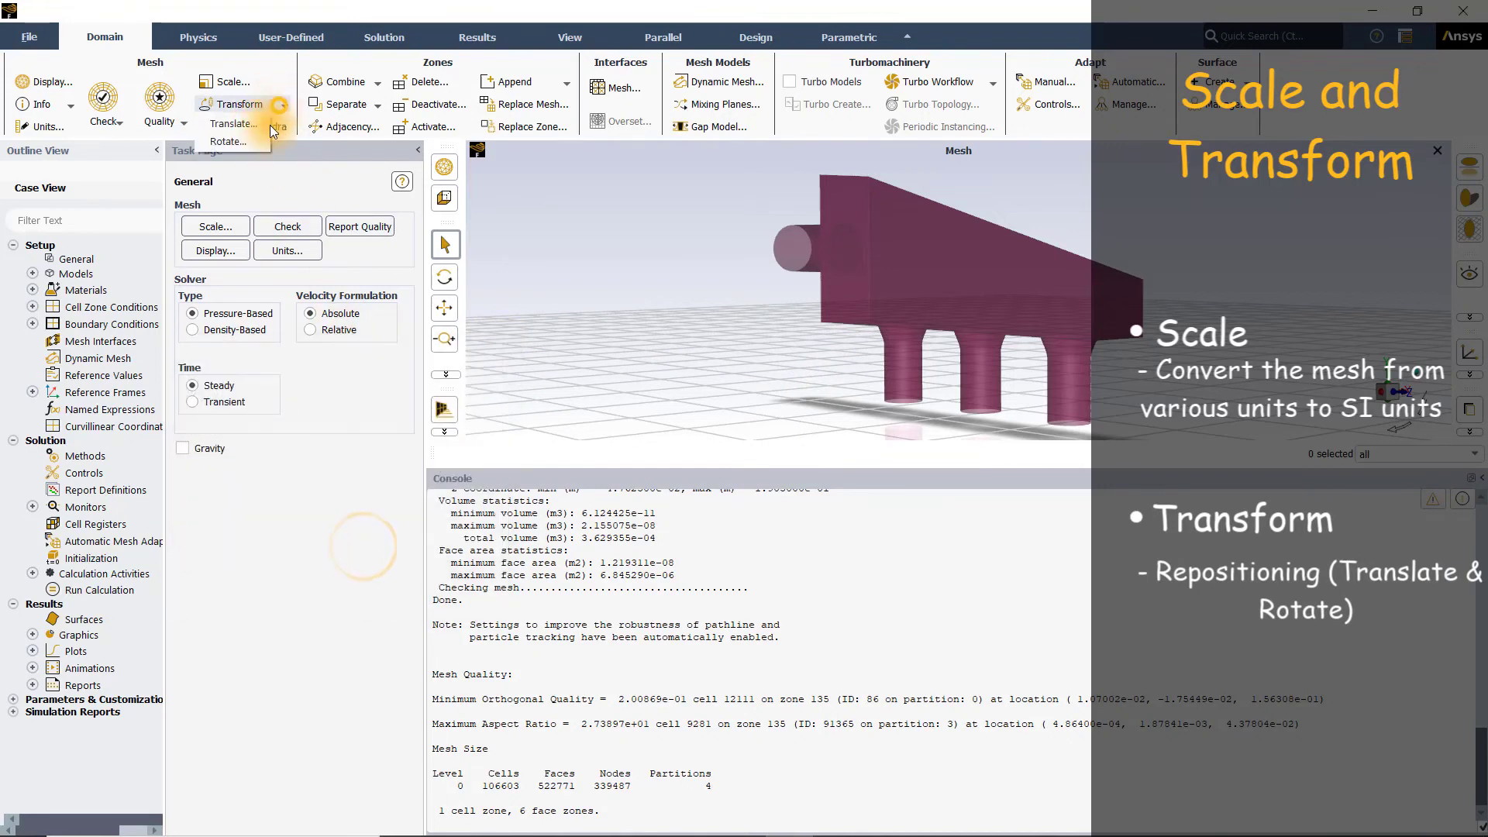
click(250, 143)
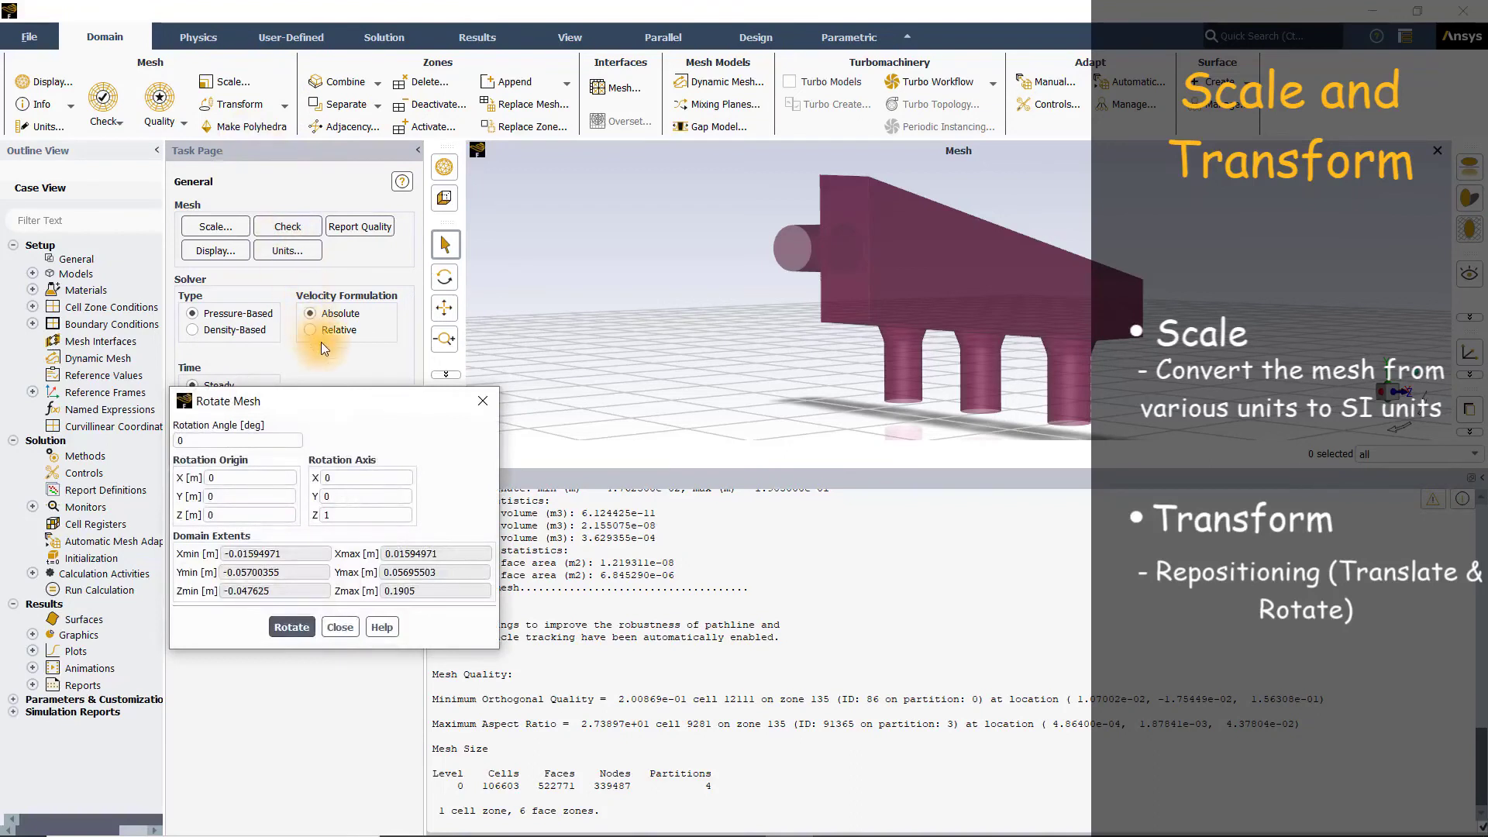